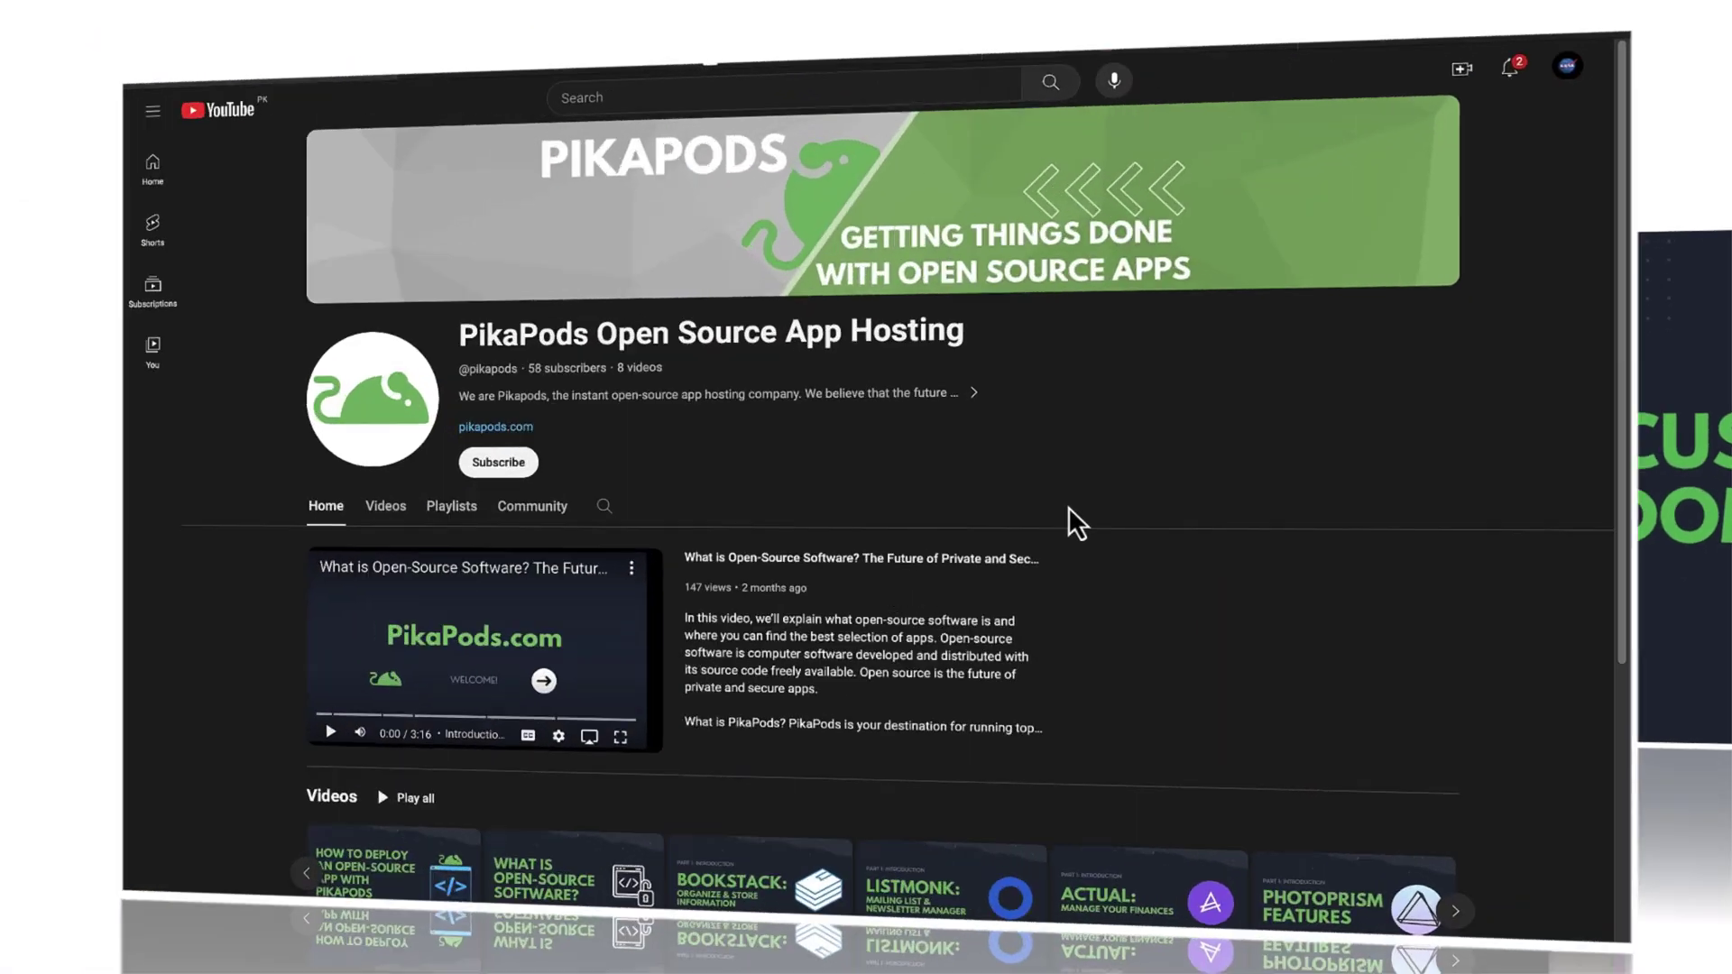
Subscribe to the PikaPods Open Source App Hosting YouTube channel from its channel page
scroll(1141, 521, "down", 3)
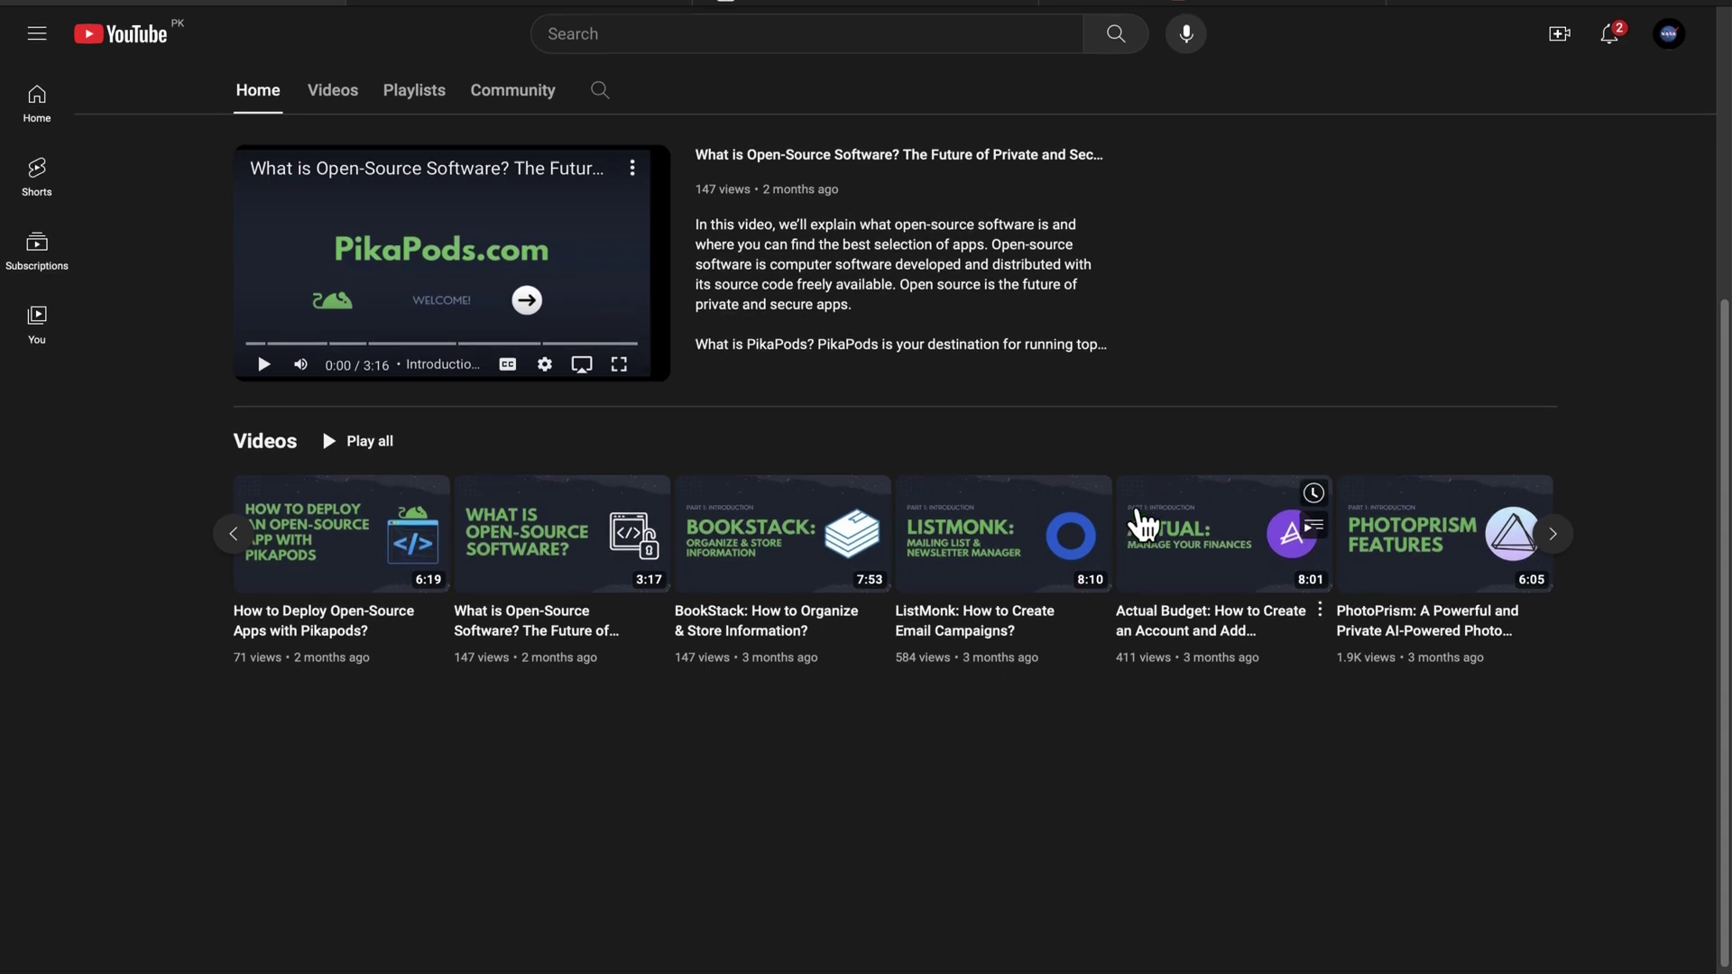
scroll(1142, 524, "up", 5)
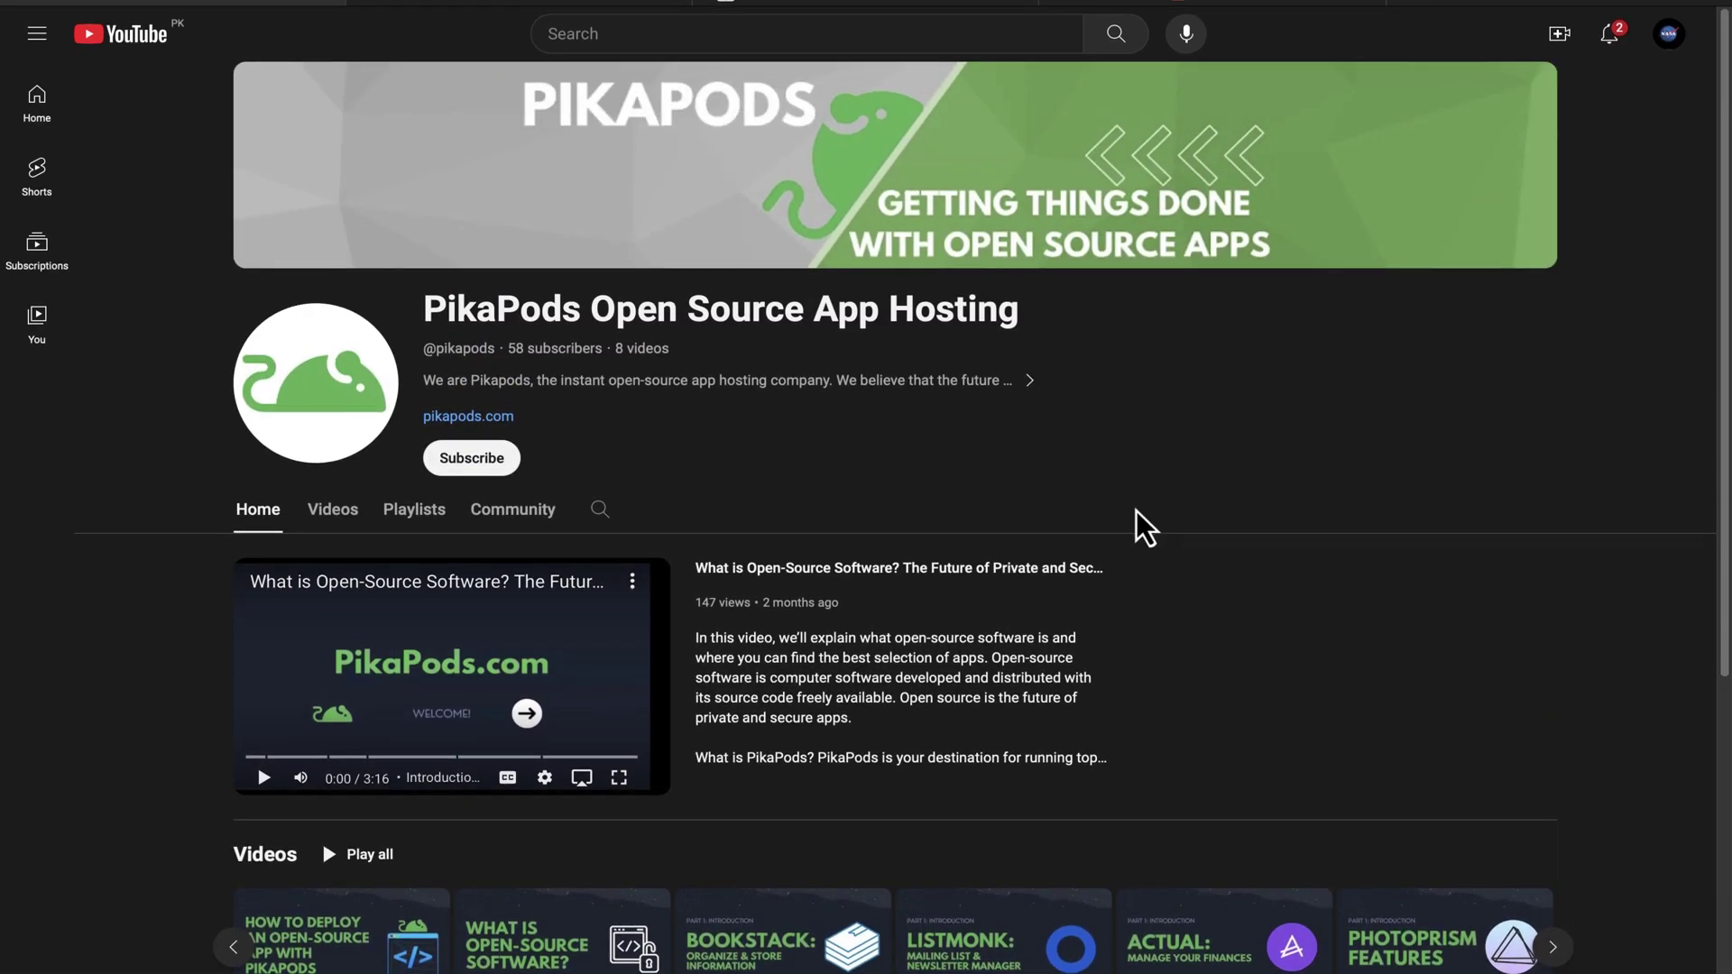
left_click(476, 465)
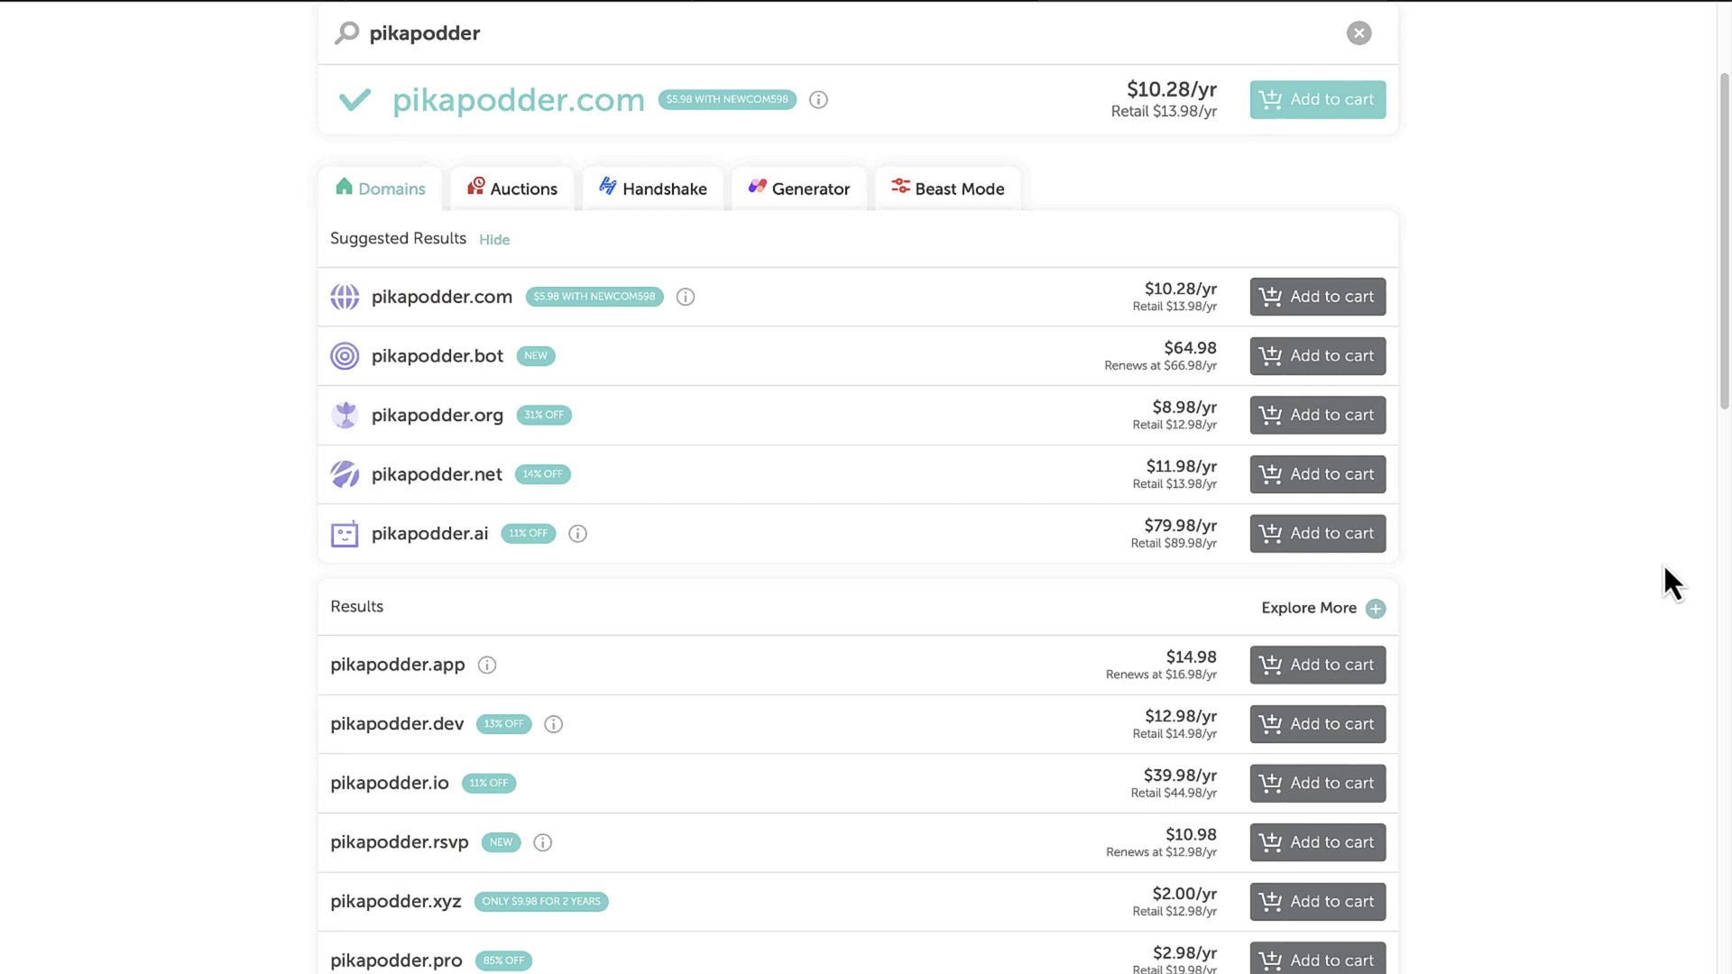
scroll(1663, 563, "down", 4)
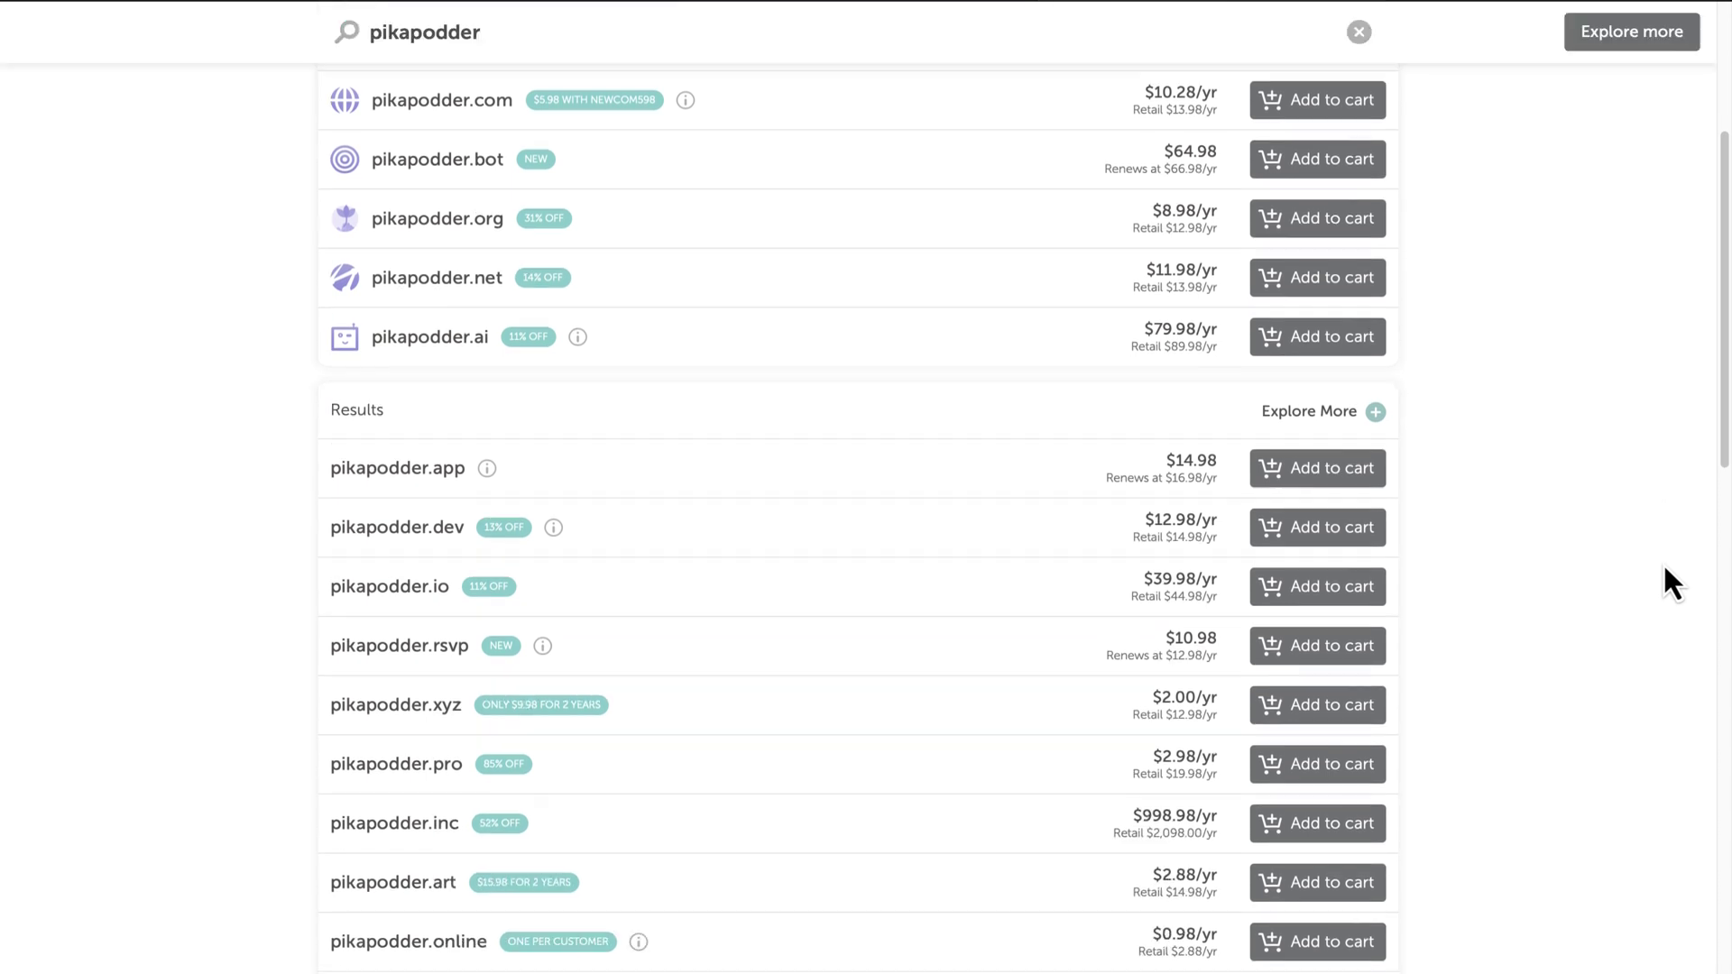
scroll(1662, 585, "down", 8)
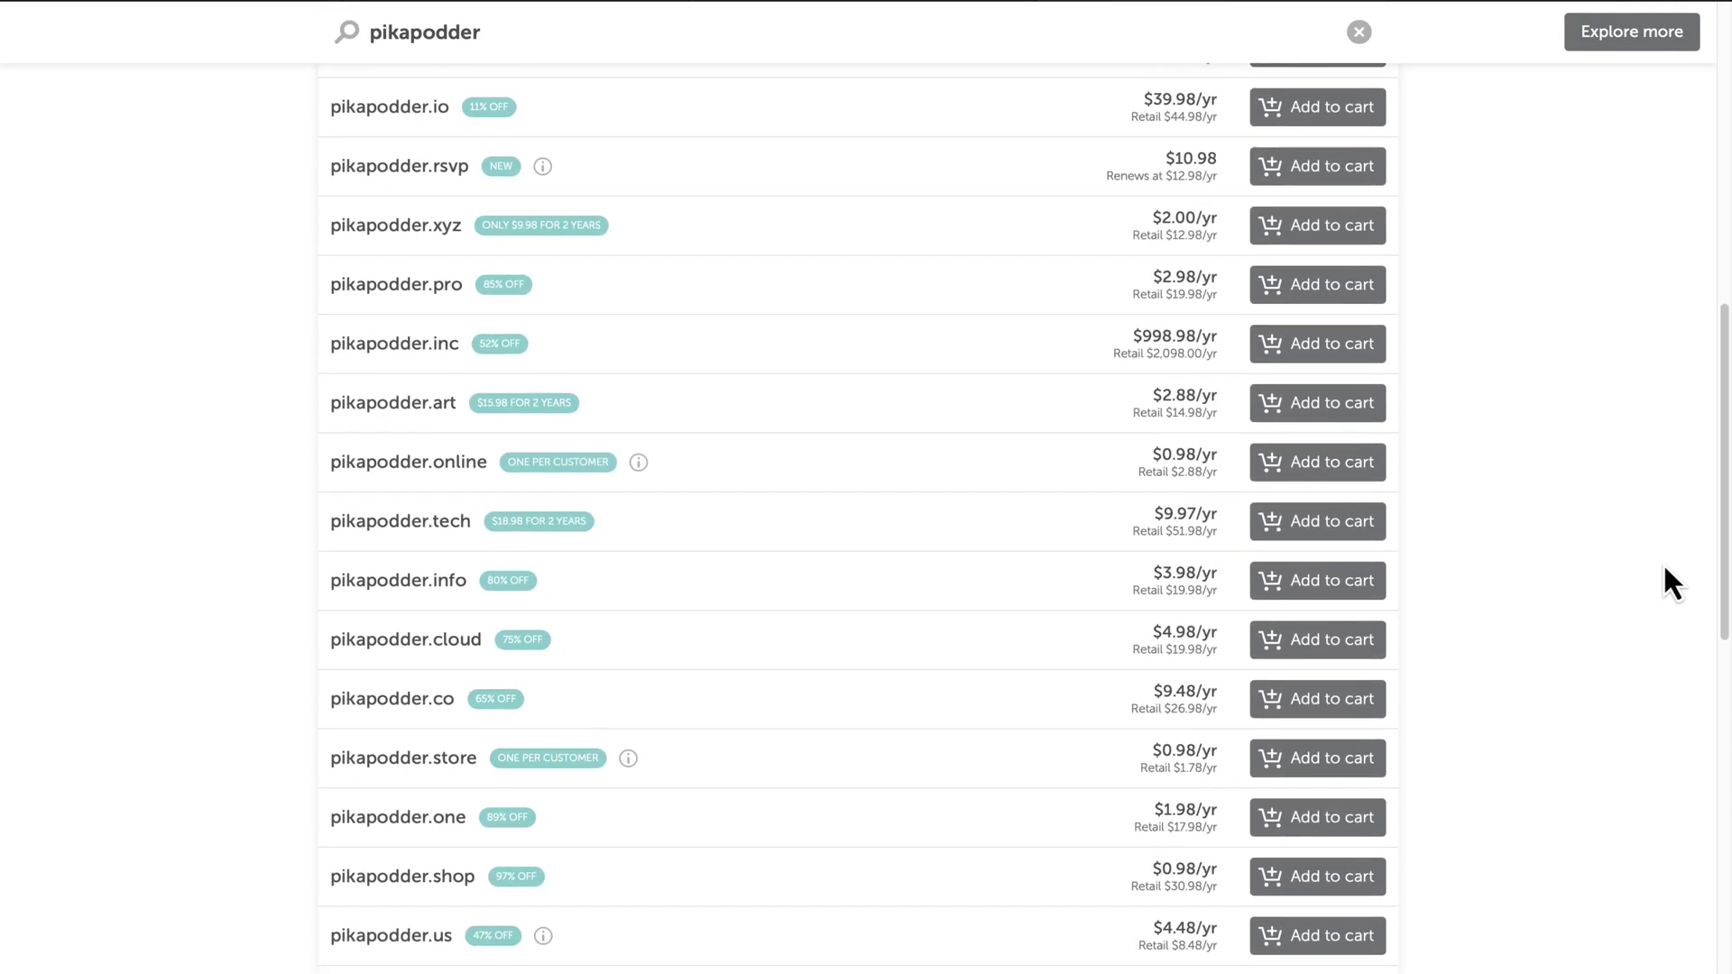
scroll(1666, 570, "down", 3)
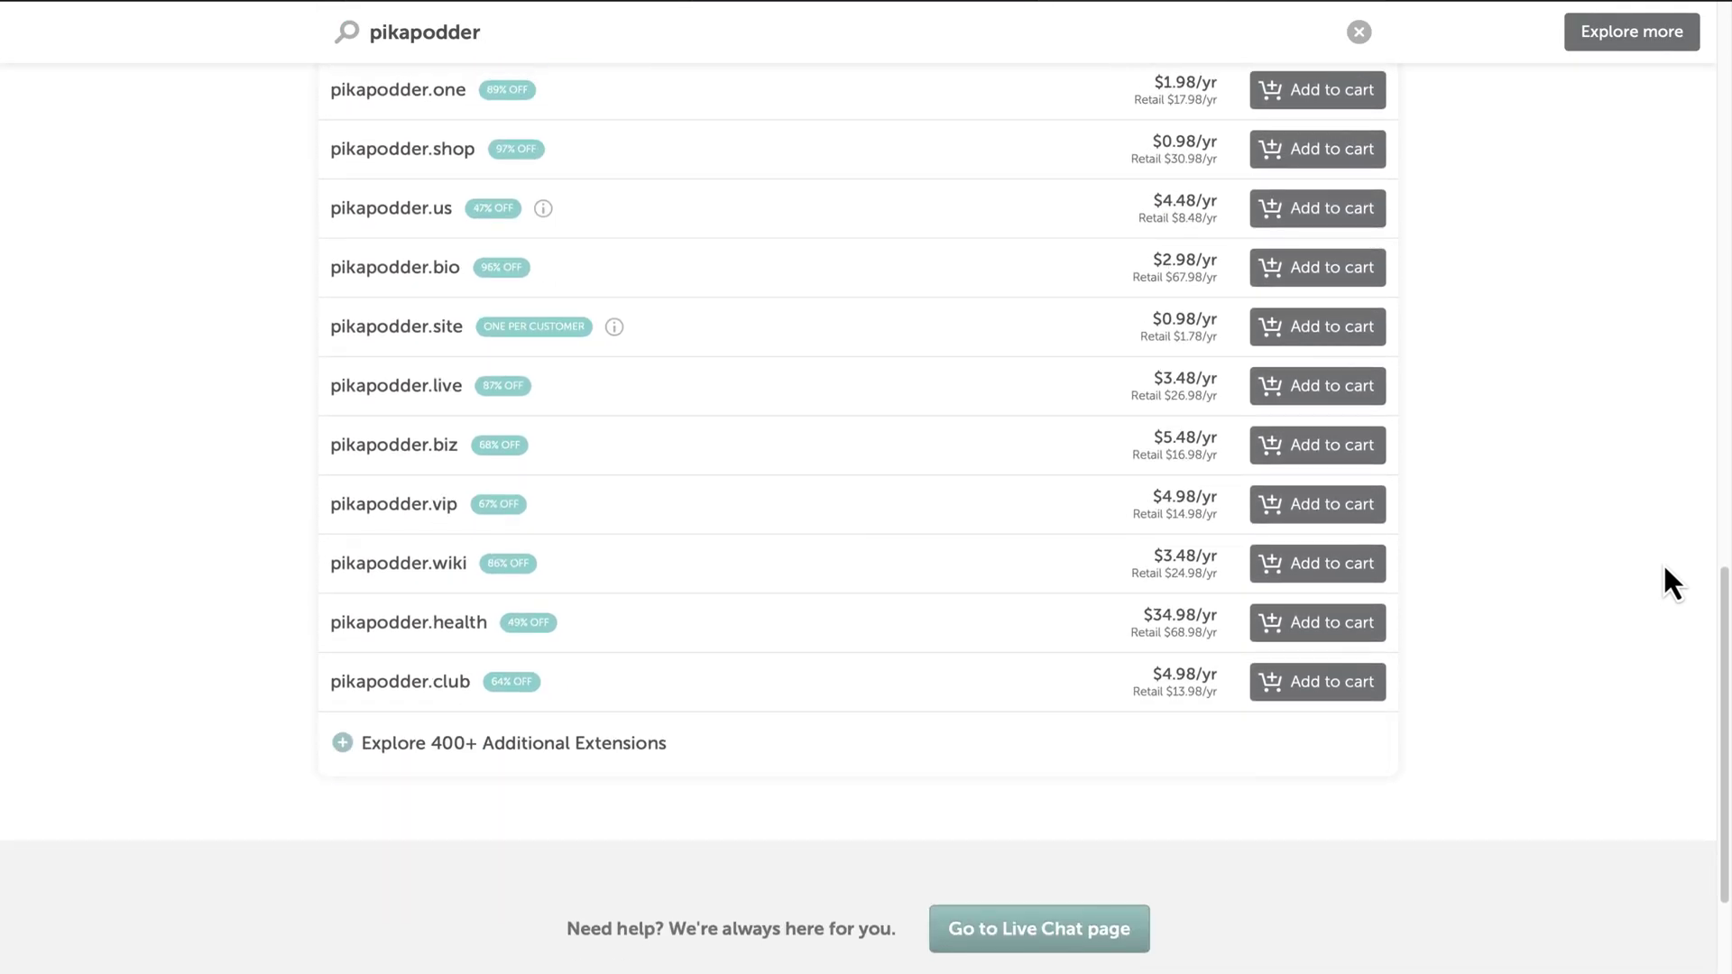
scroll(1665, 568, "up", 12)
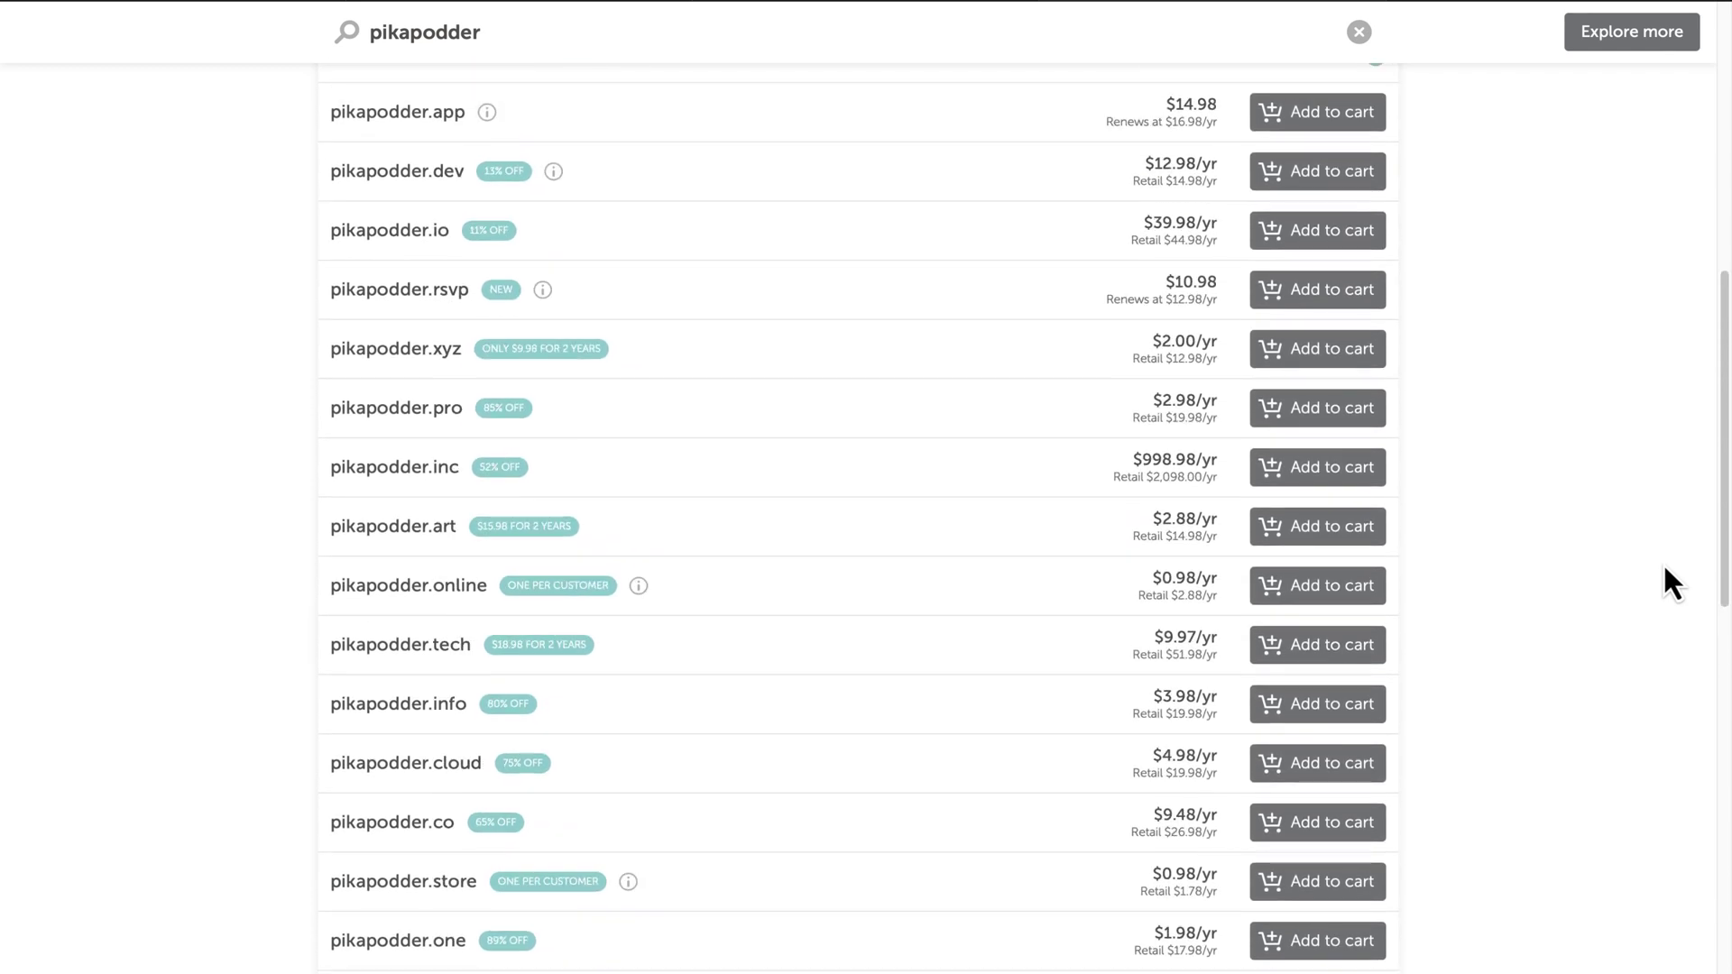
scroll(1666, 577, "up", 3)
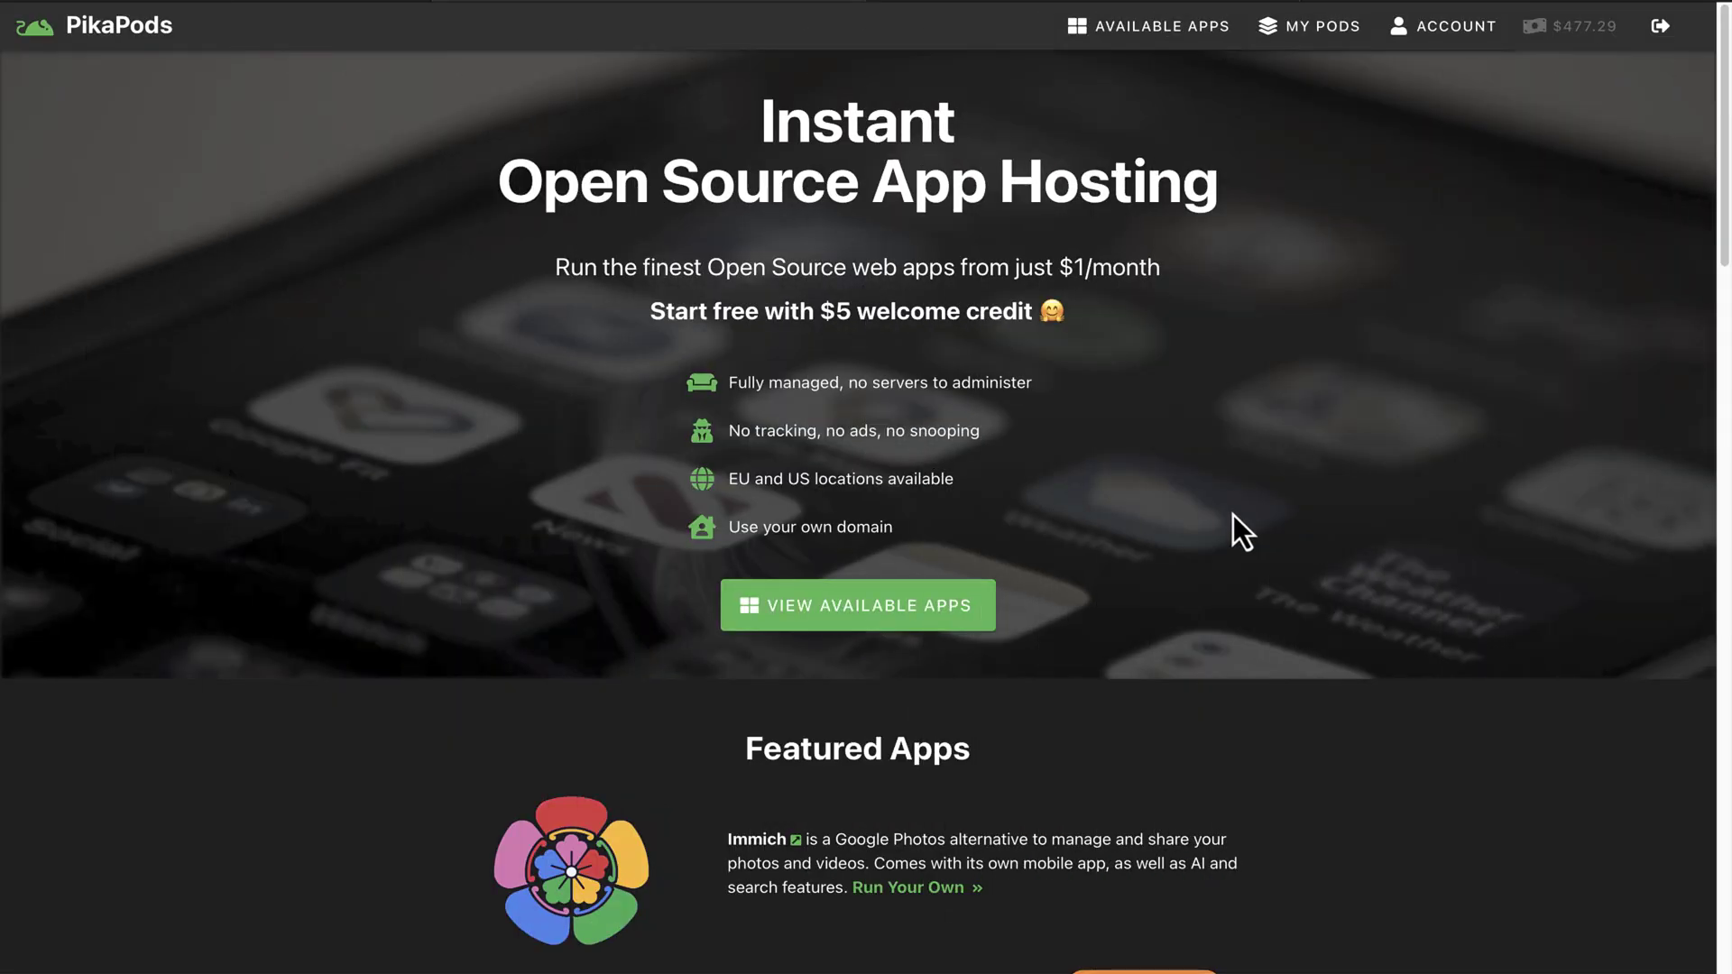
Browse the catalogue of available apps, then go to My Pods to see My Awesome Blog
scroll(1233, 514, "down", 9)
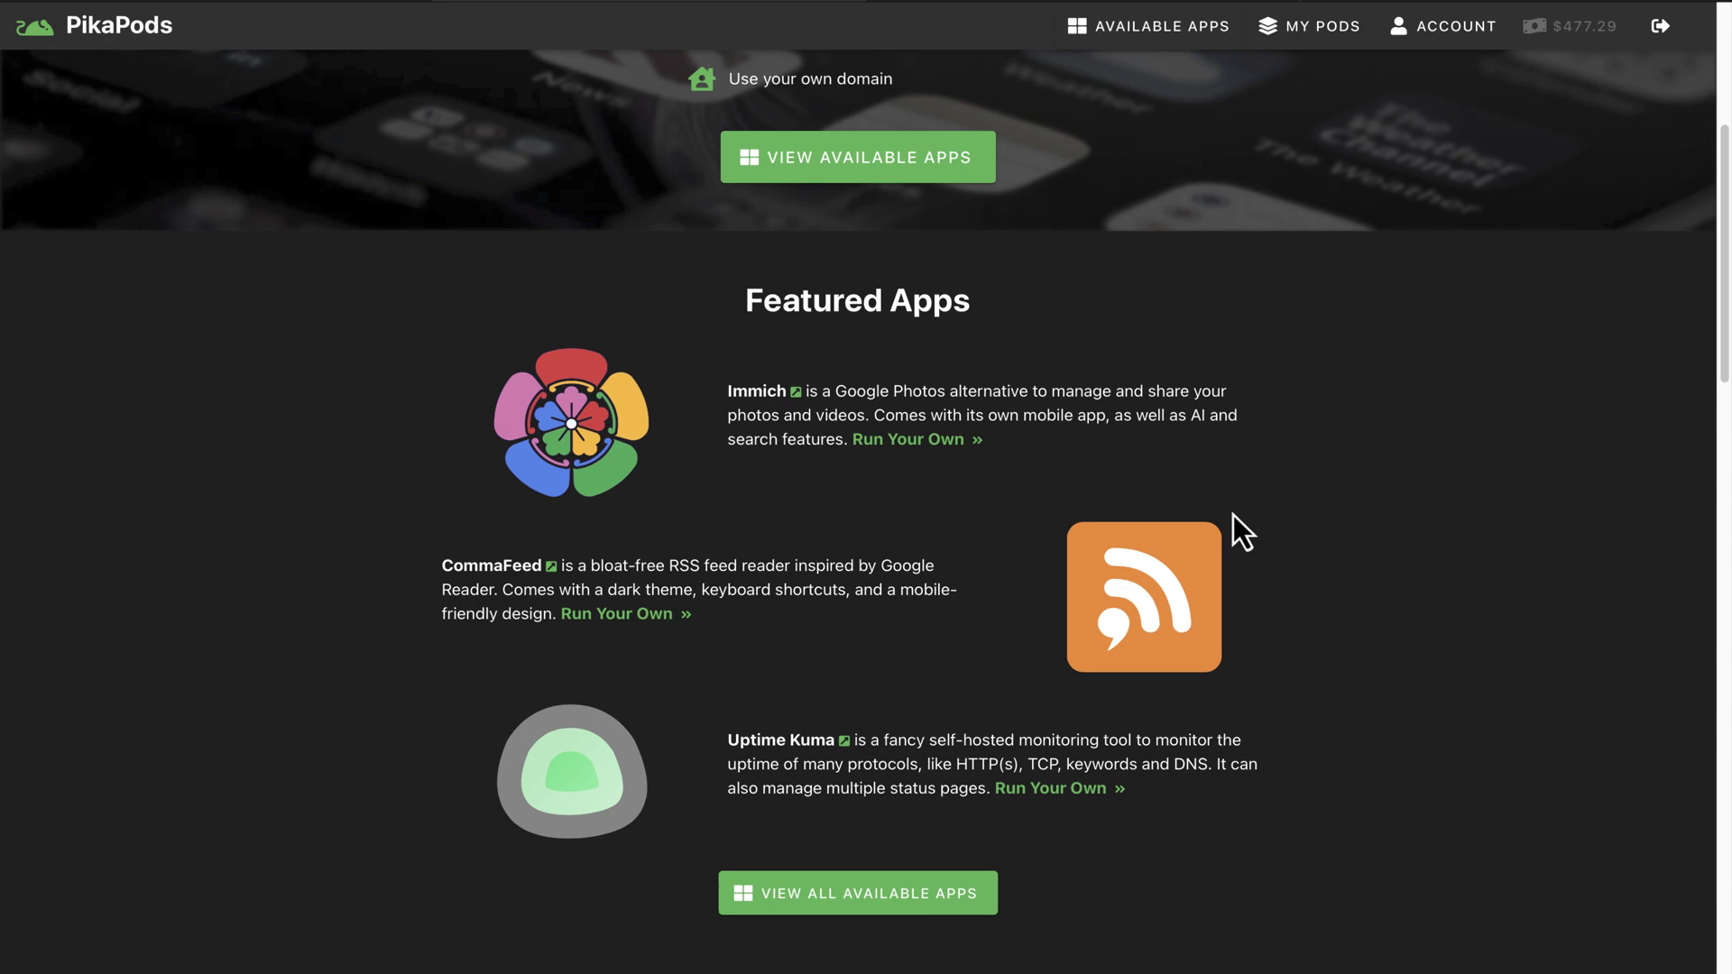
scroll(1232, 514, "down", 6)
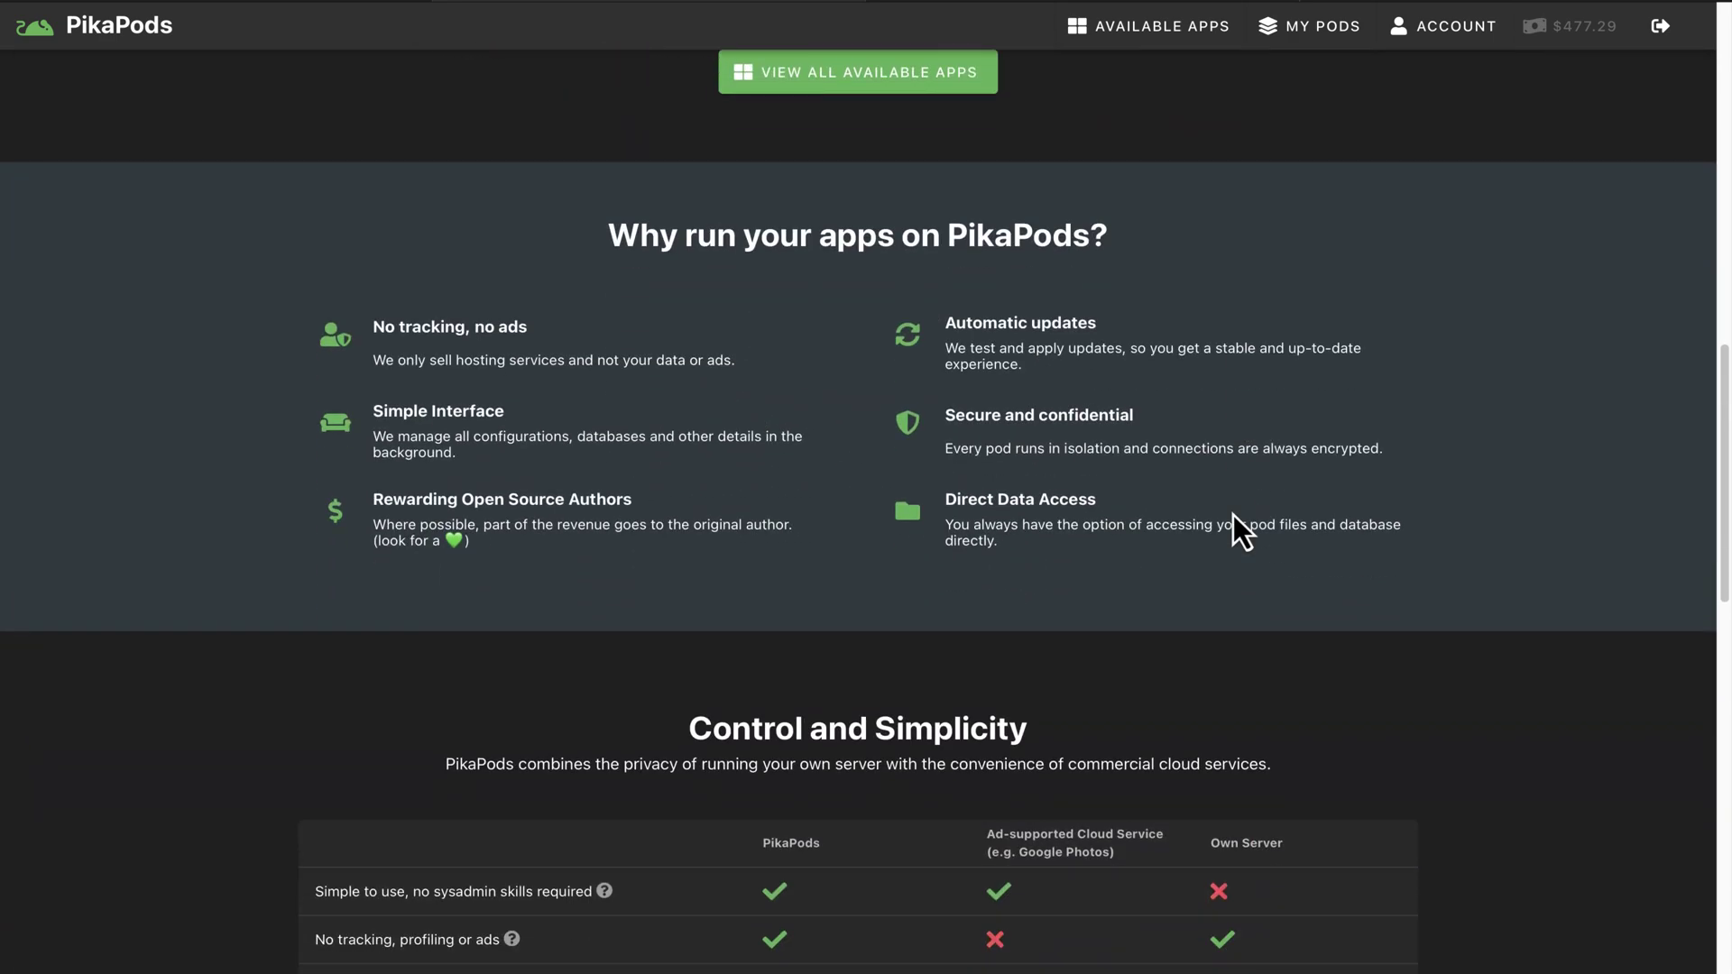
scroll(1233, 514, "up", 5)
scroll(1233, 515, "up", 10)
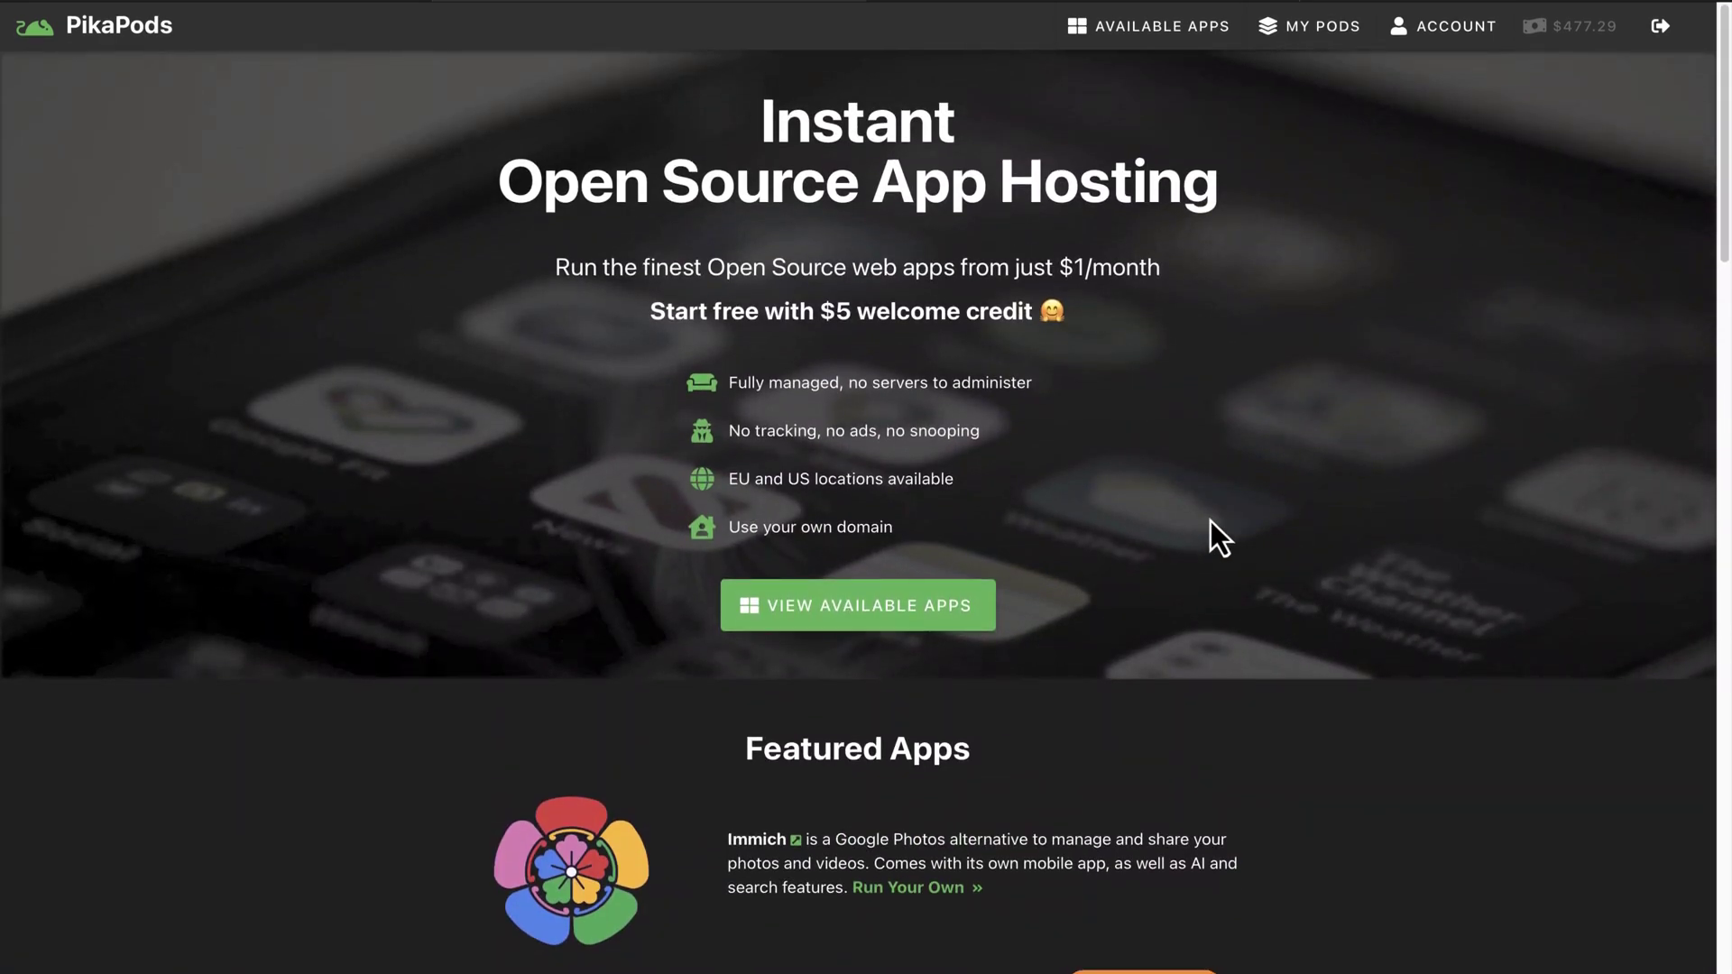
left_click(865, 617)
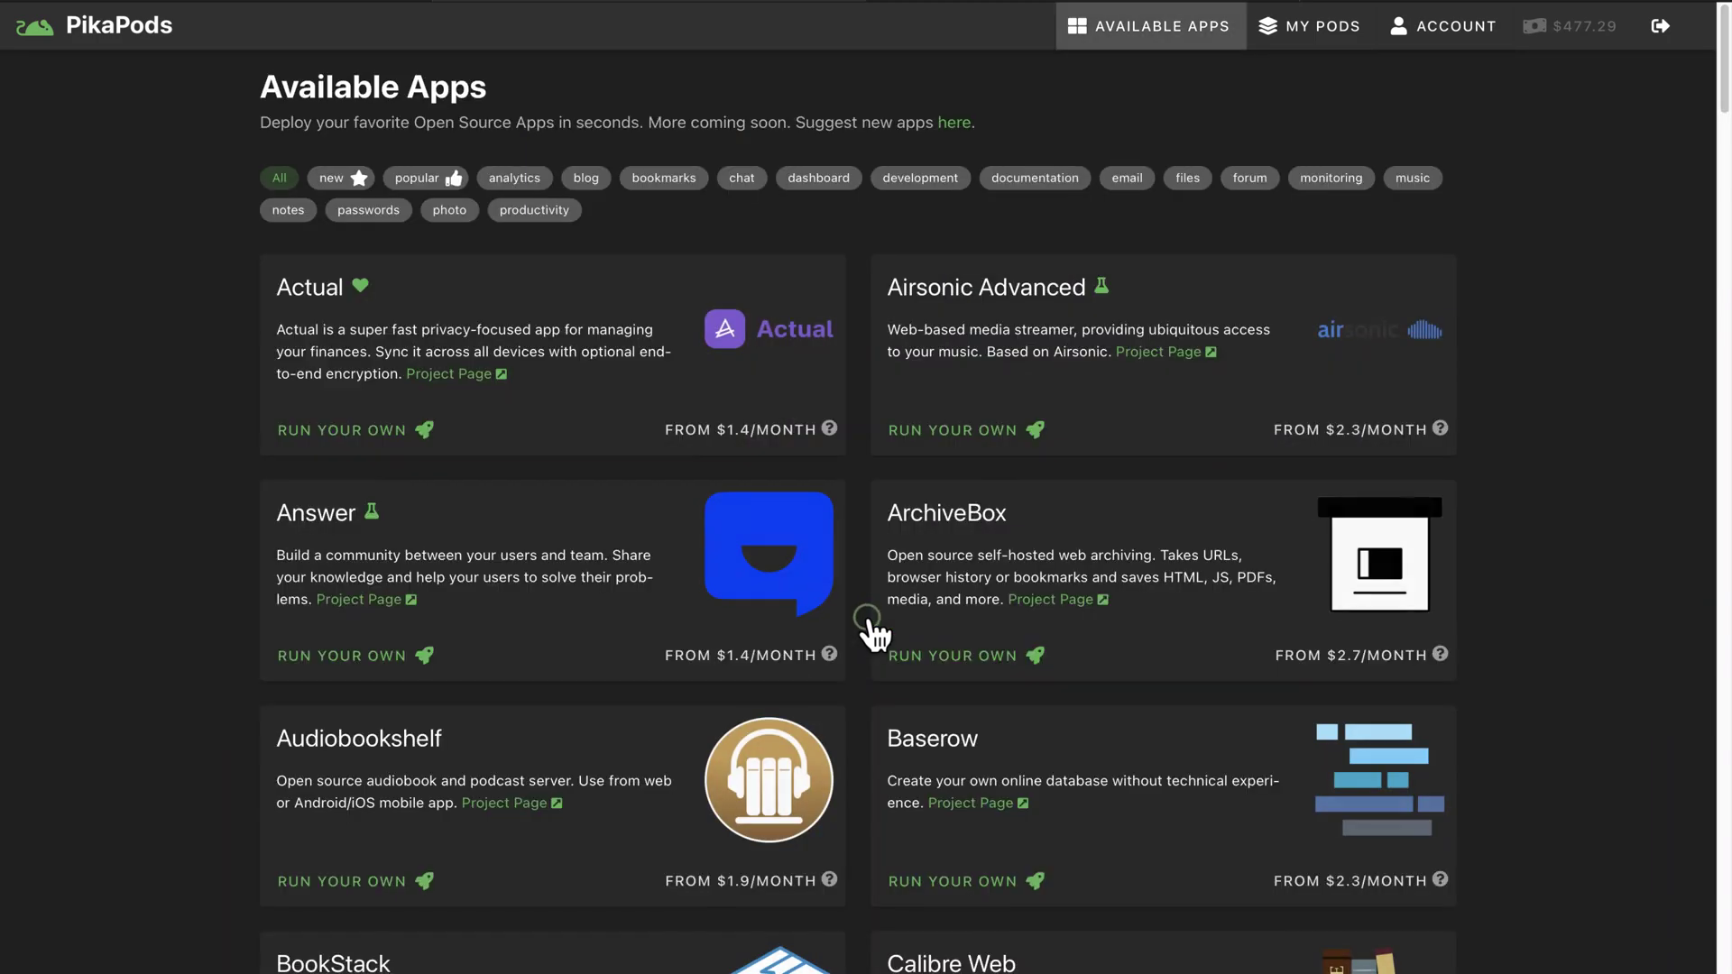
scroll(870, 621, "down", 9)
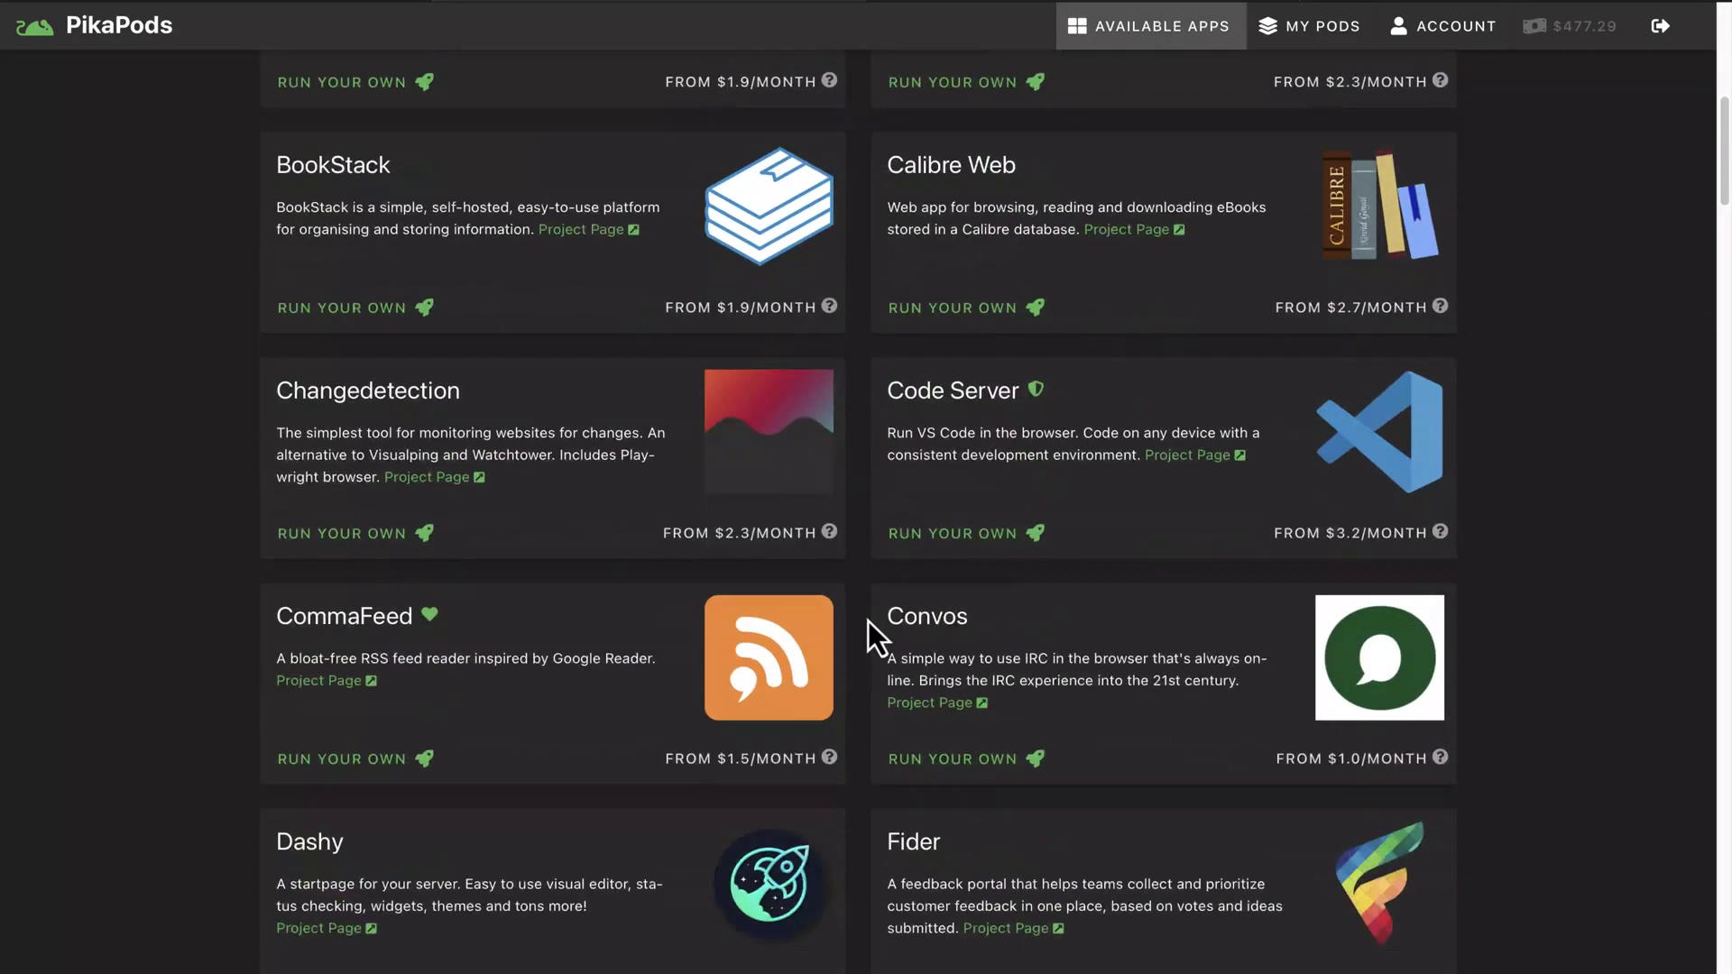
scroll(868, 622, "down", 9)
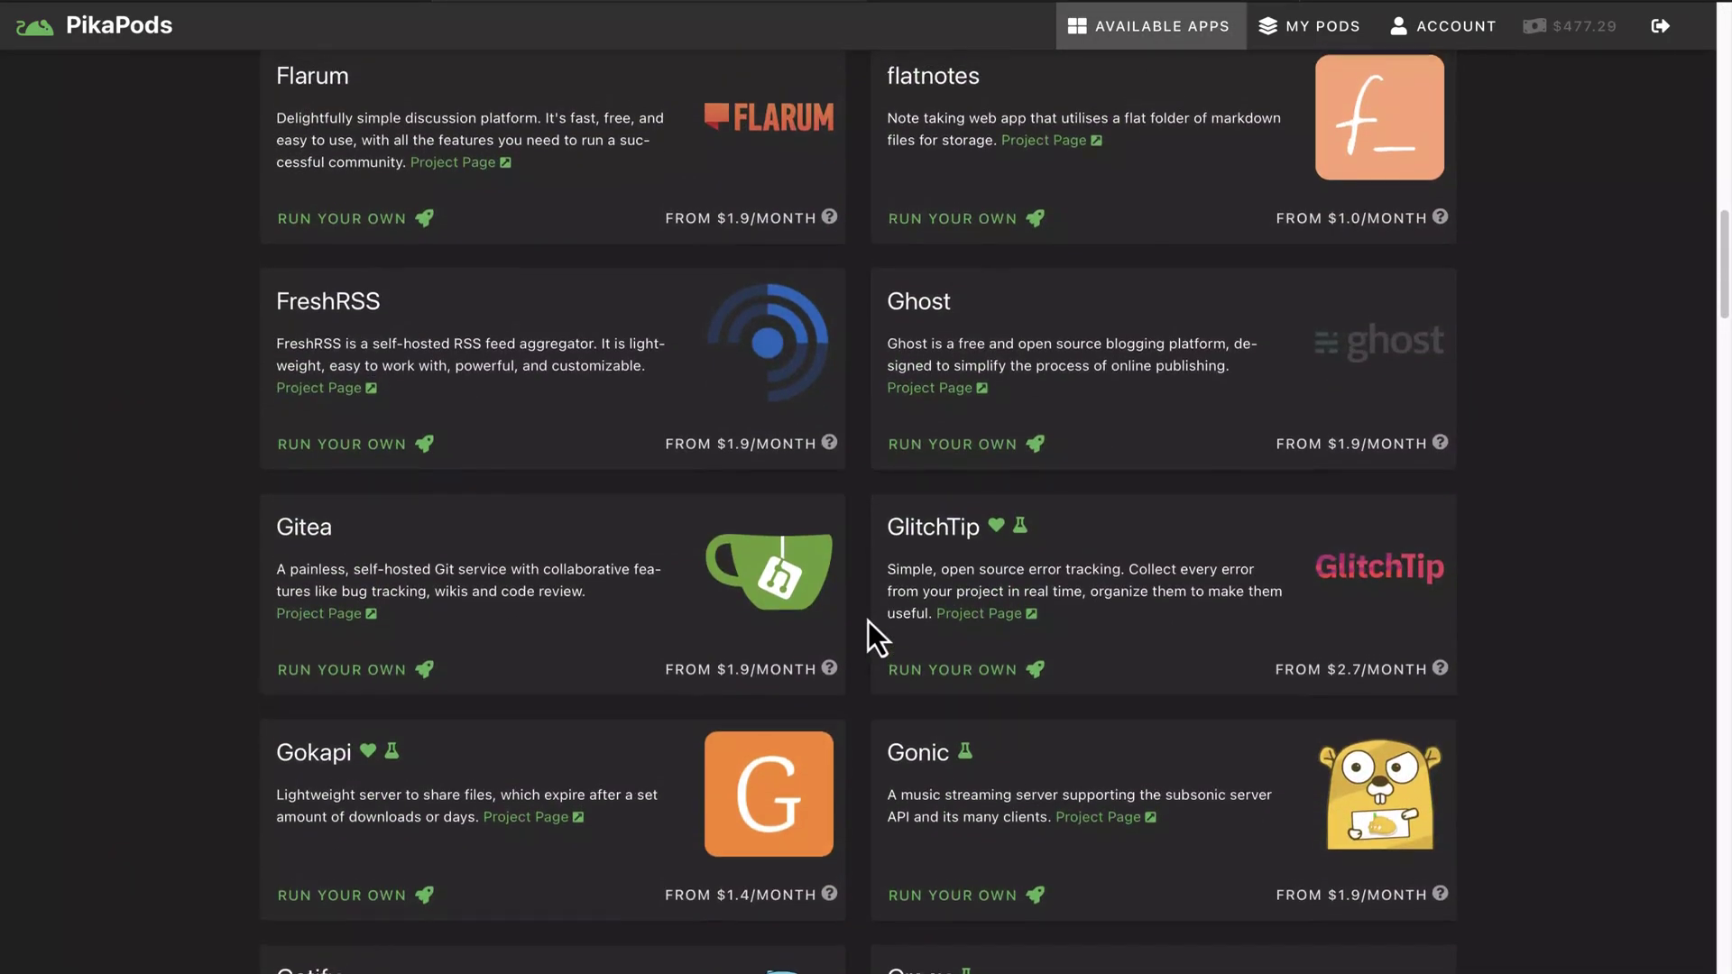
scroll(867, 621, "up", 7)
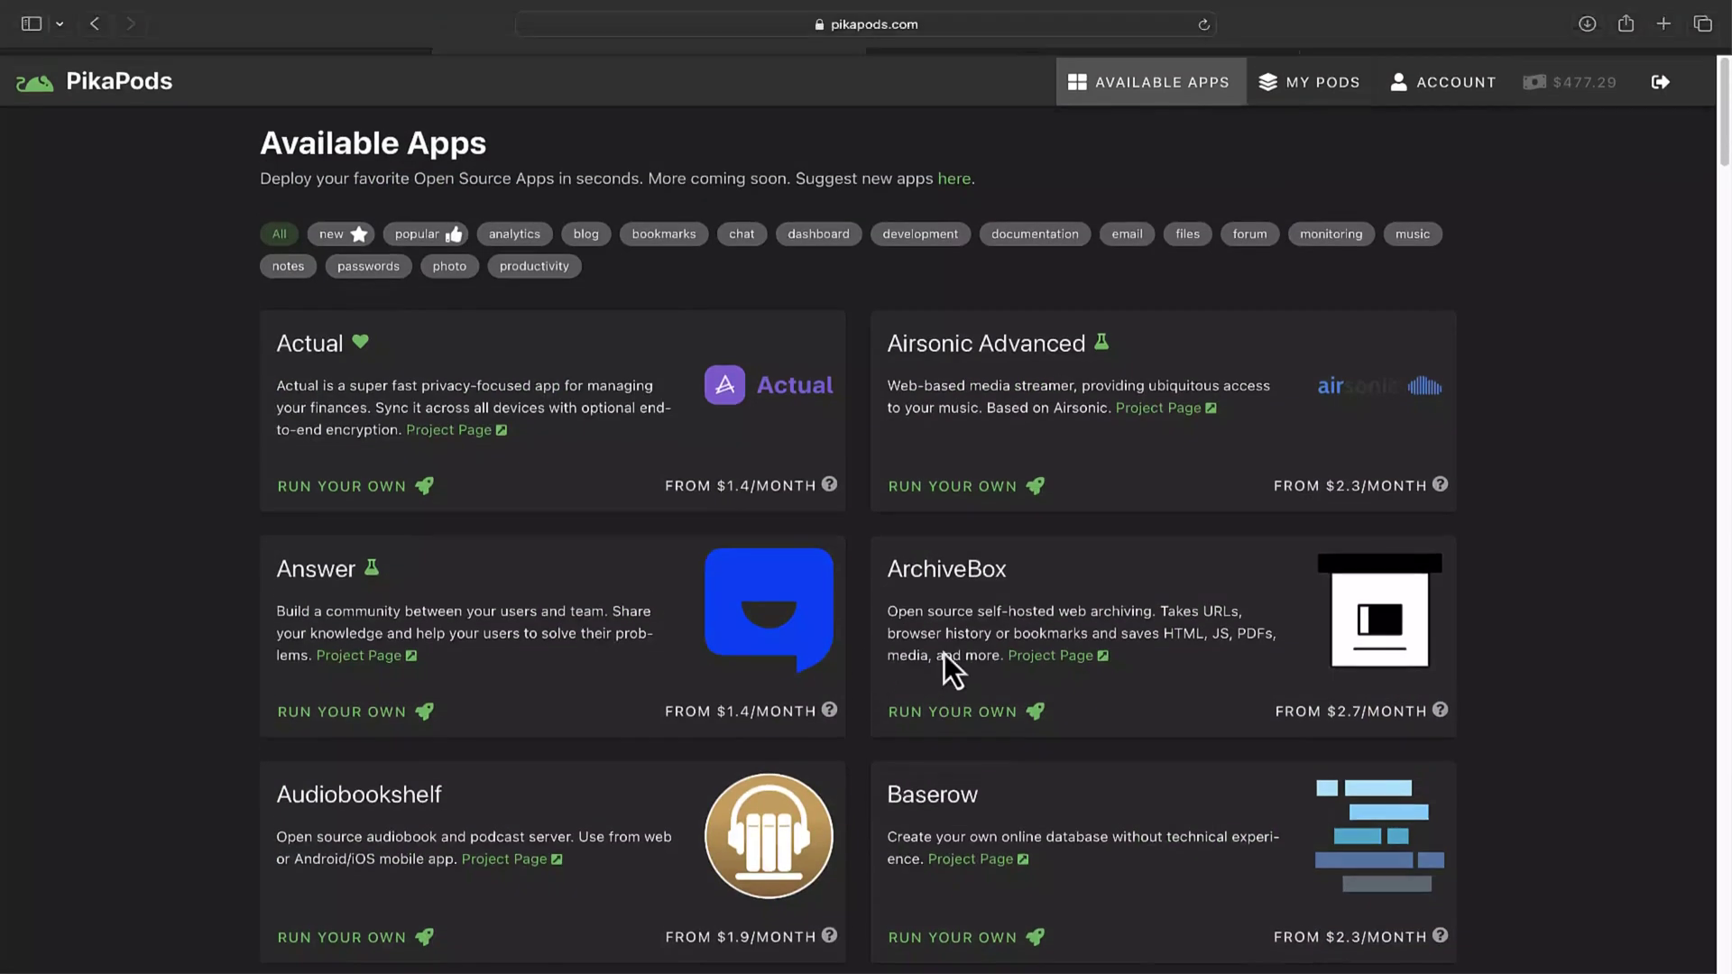
left_click(1323, 26)
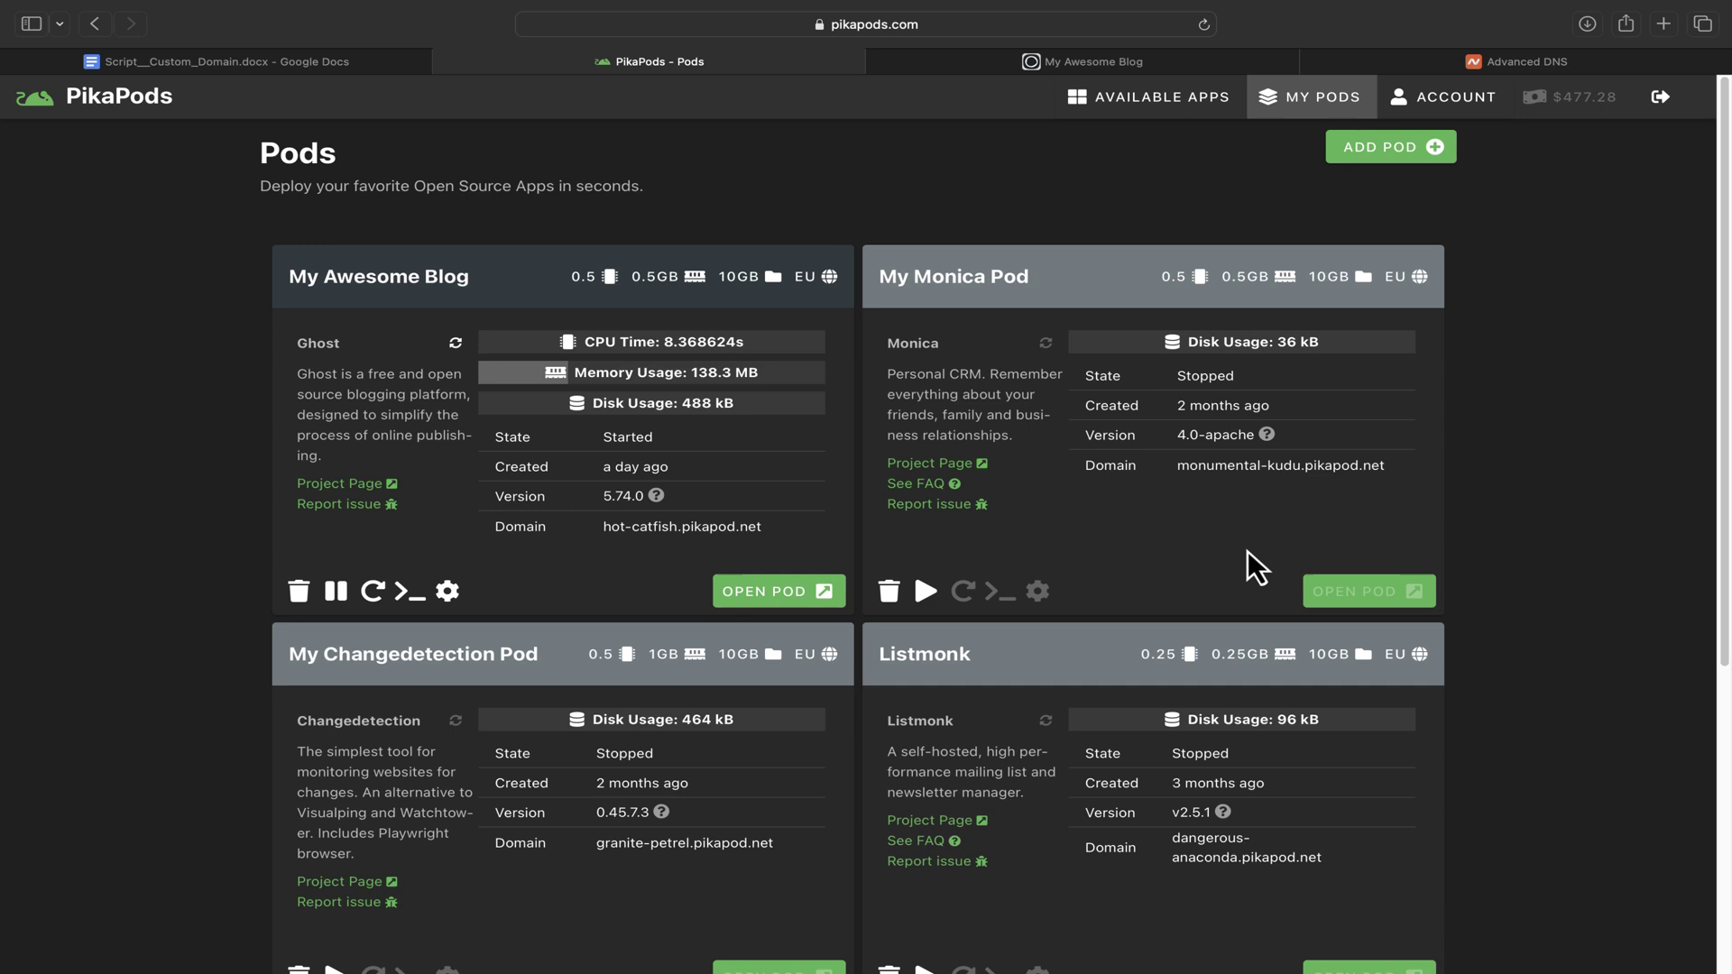
left_click(760, 595)
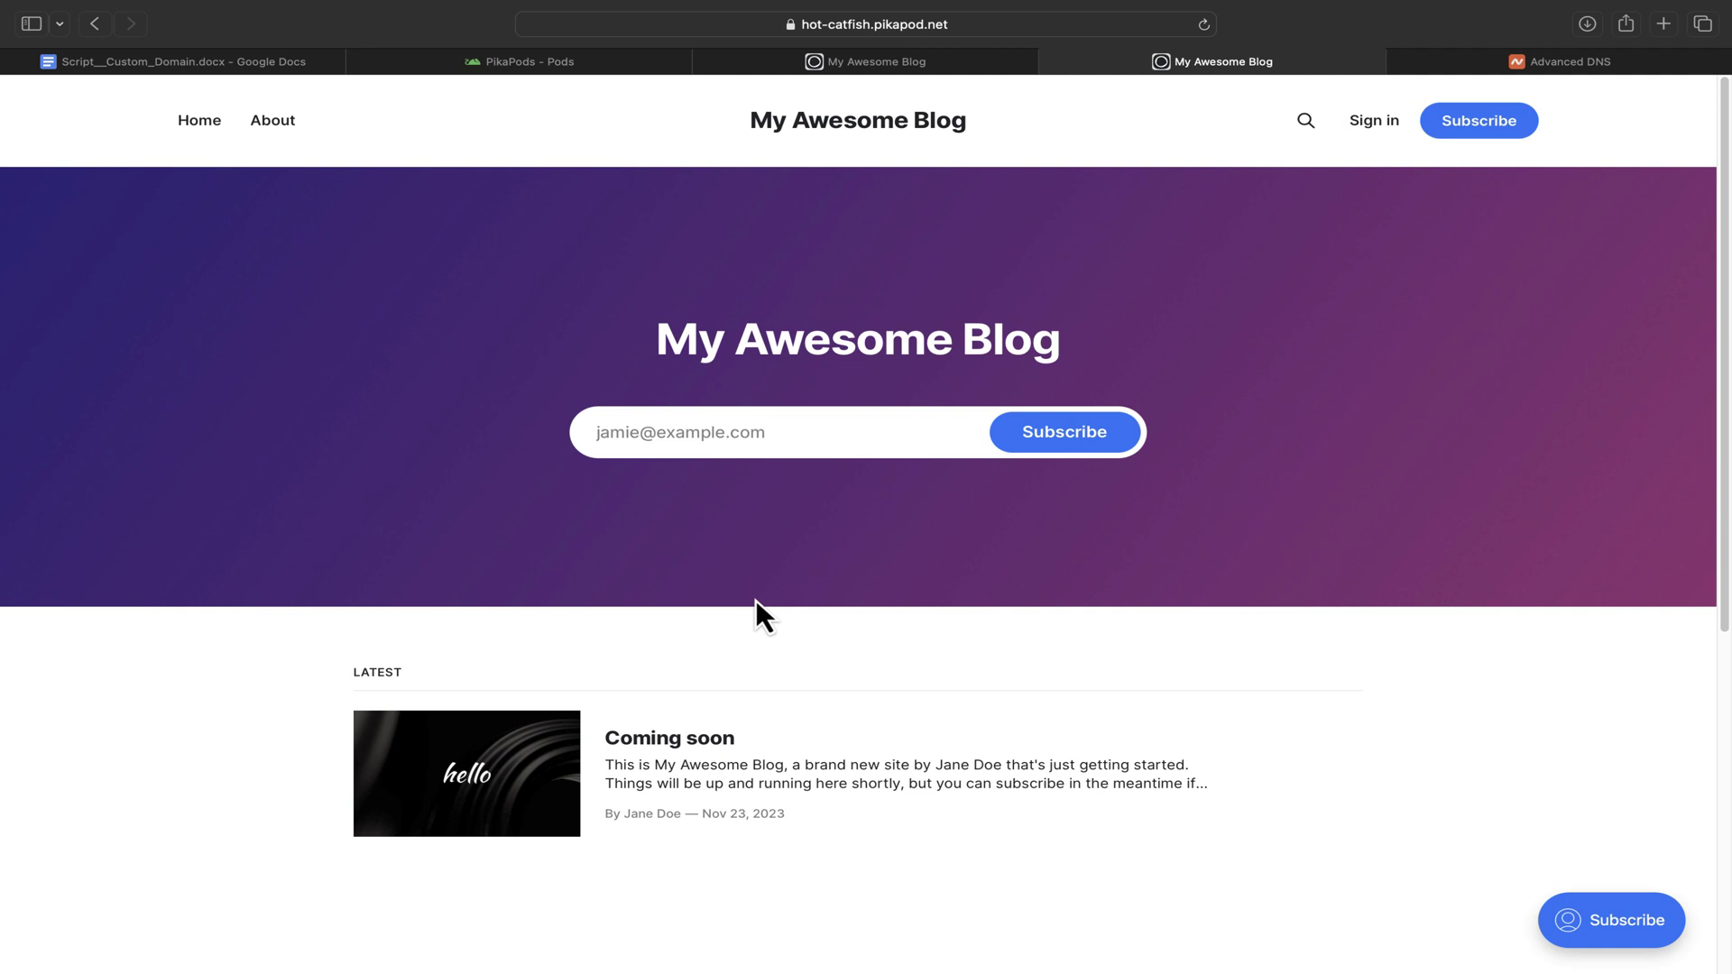
left_click(780, 22)
left_click(832, 27)
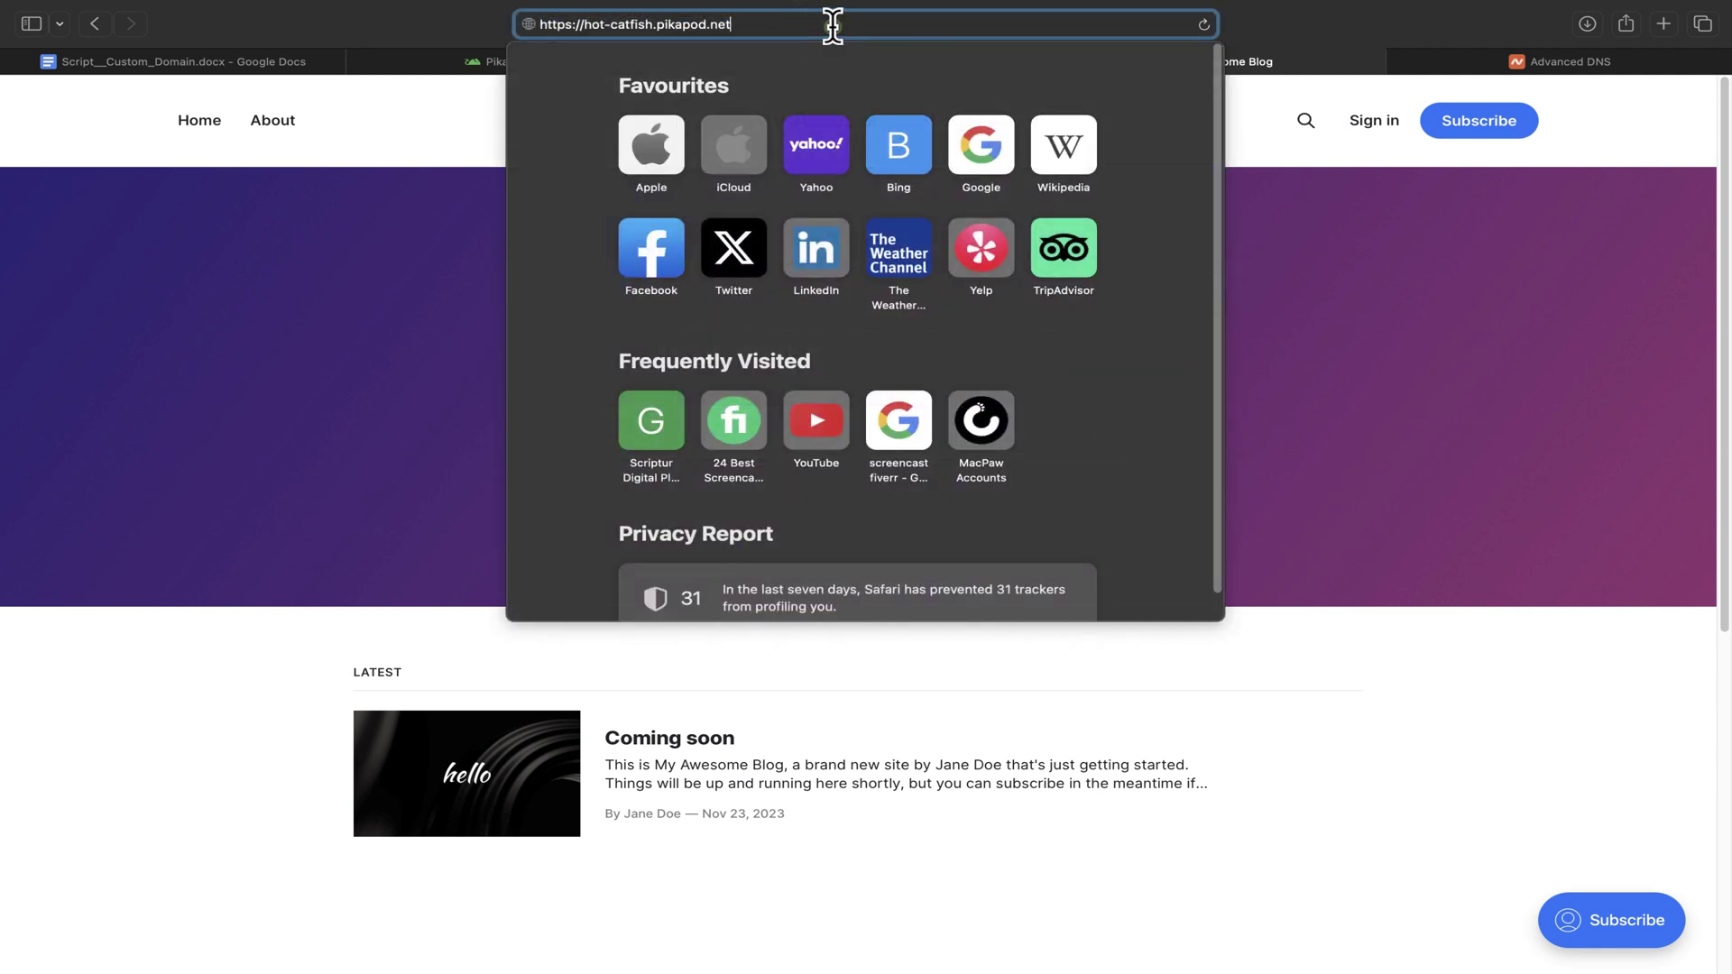
triple_click(749, 32)
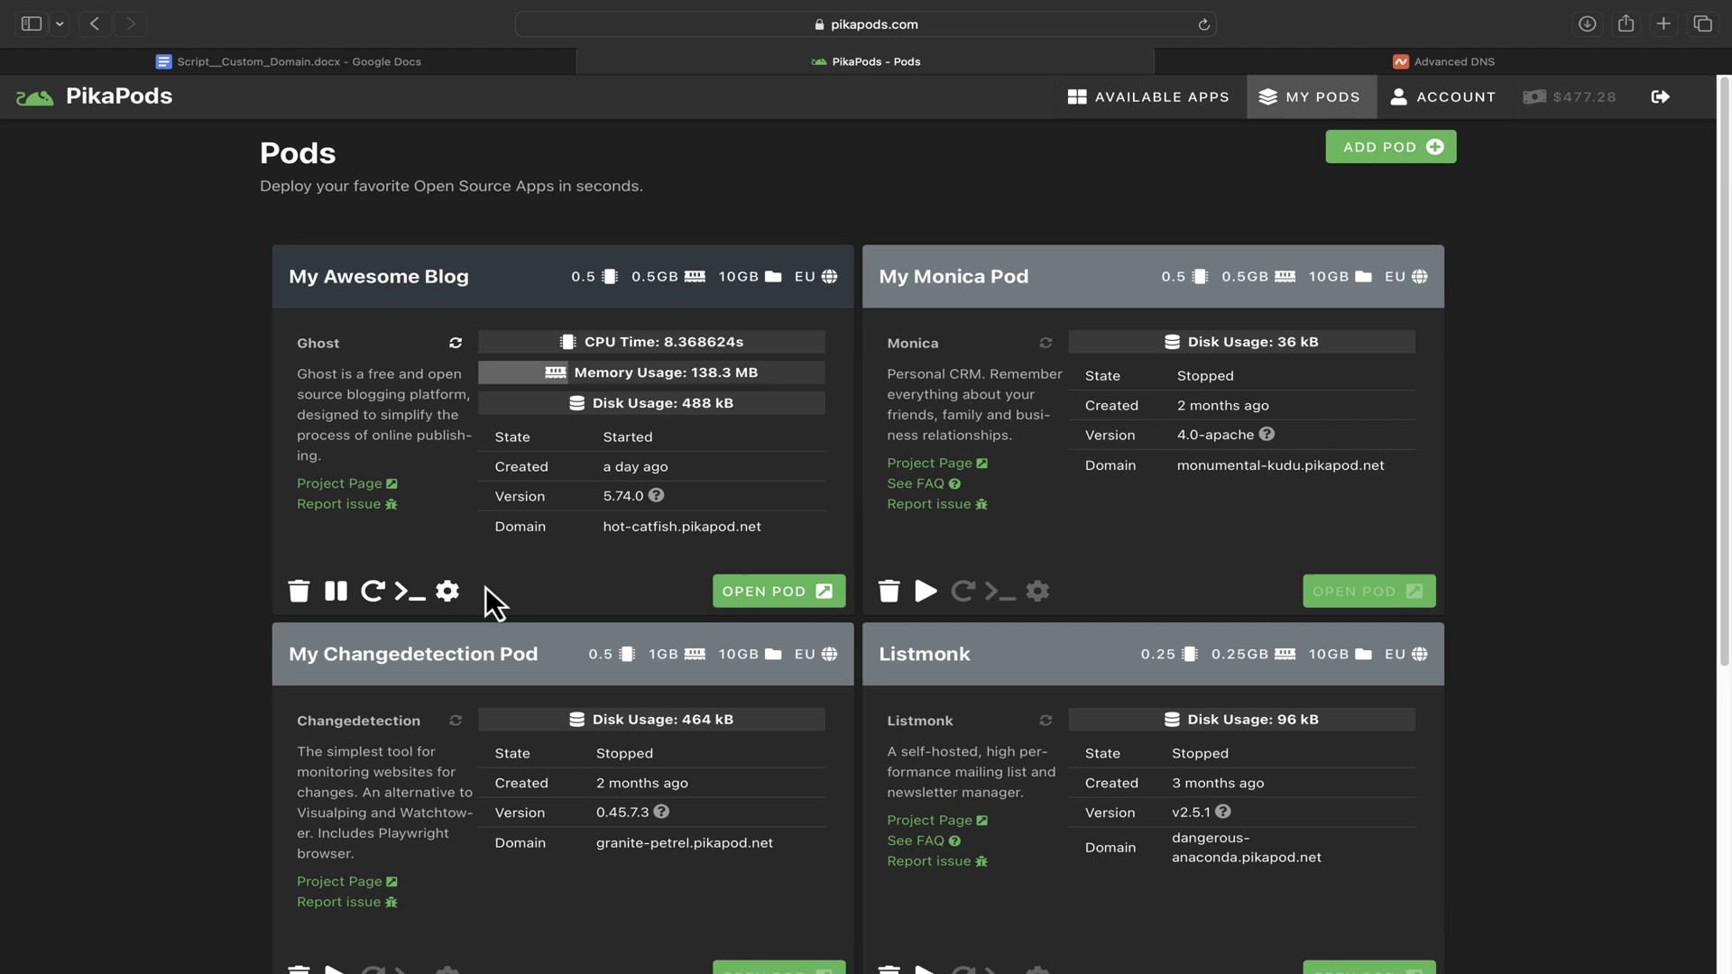
Enable a custom domain blog.awesomeapp.online on My Awesome Blog and copy its CNAME target hot-catfish.pikapod.net
left_click(449, 592)
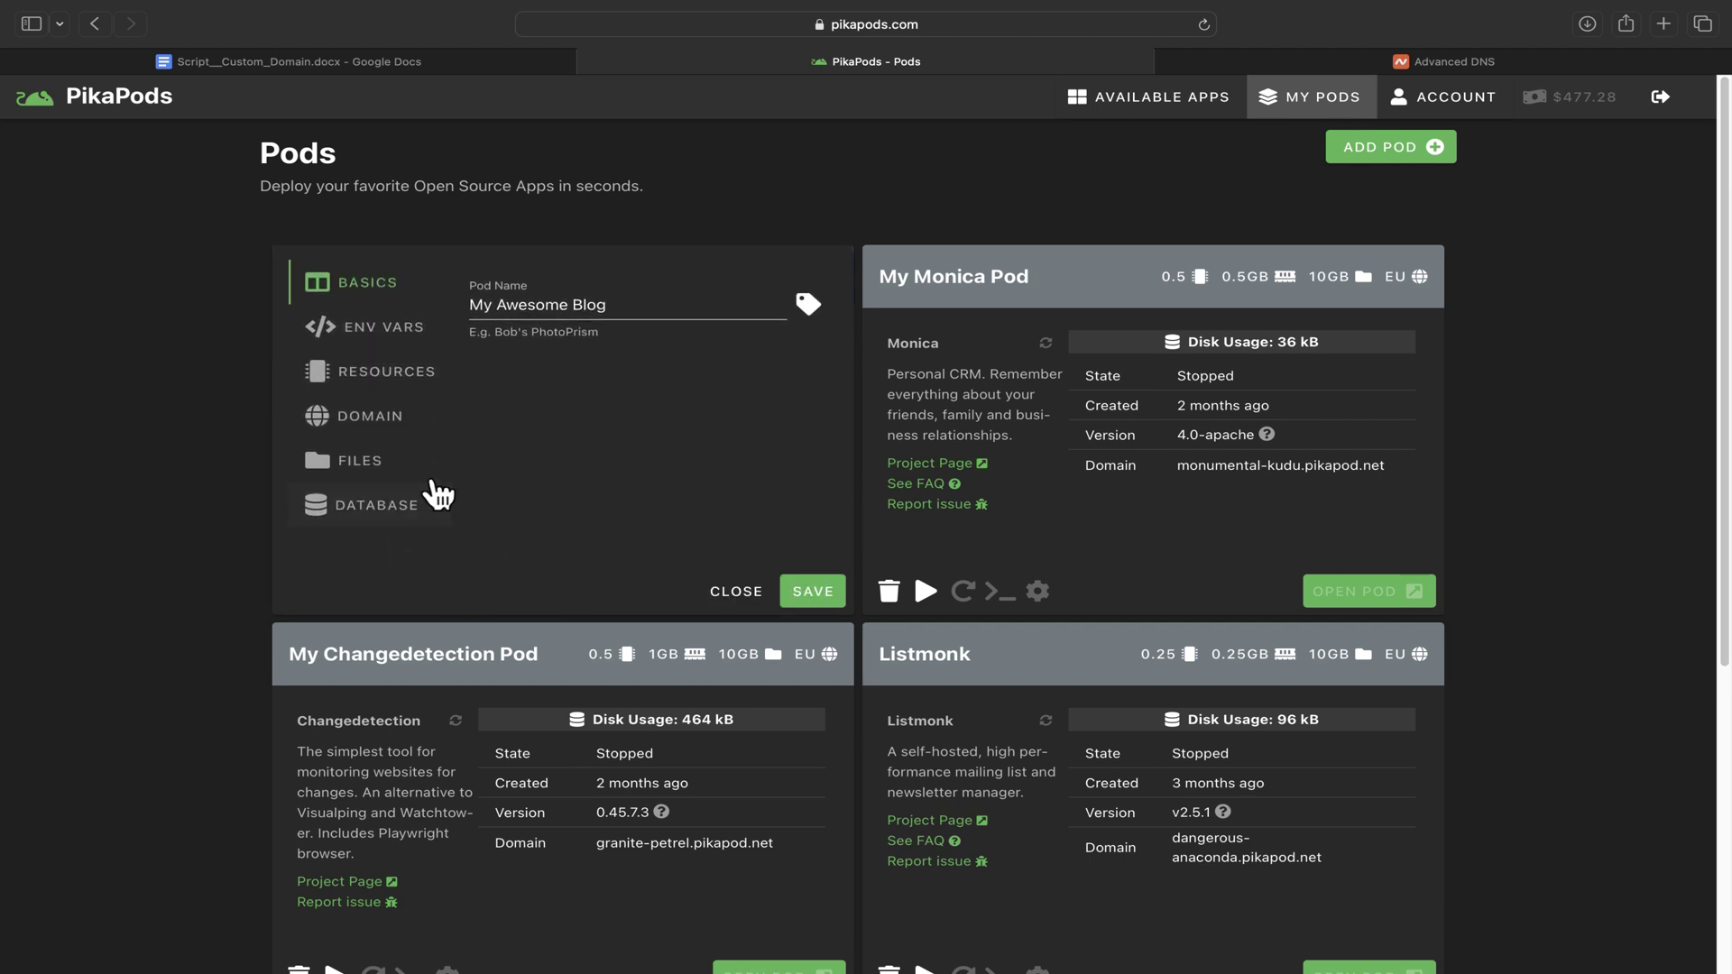
left_click(419, 437)
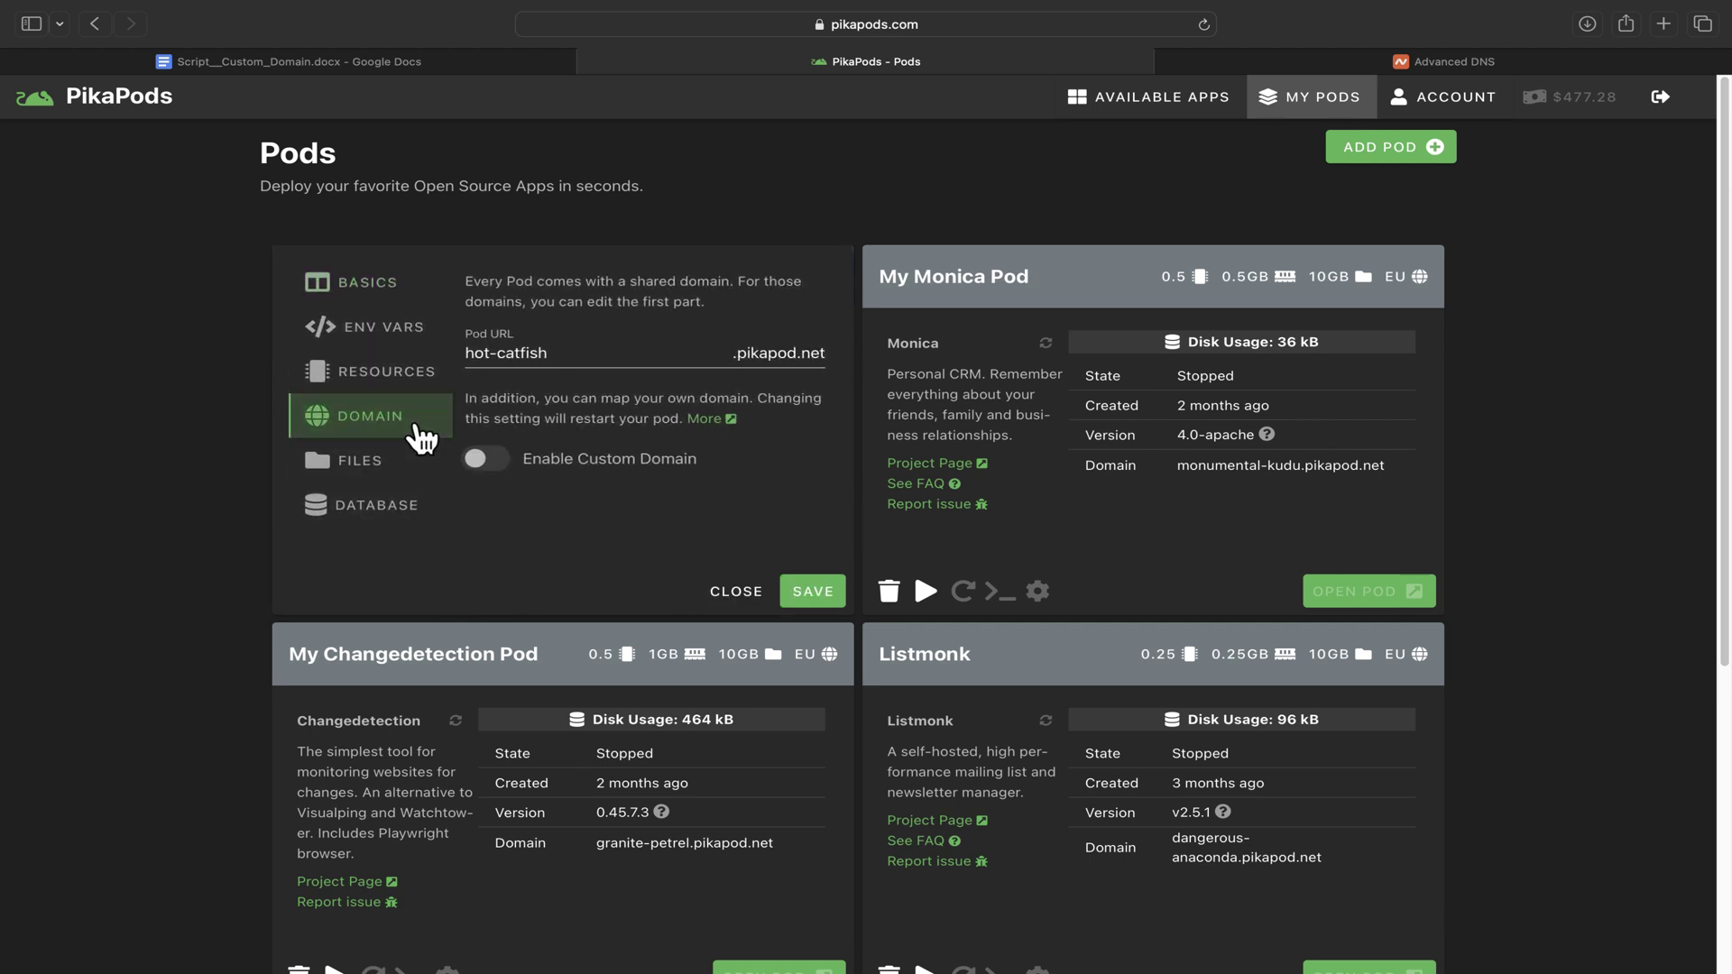
left_click(480, 461)
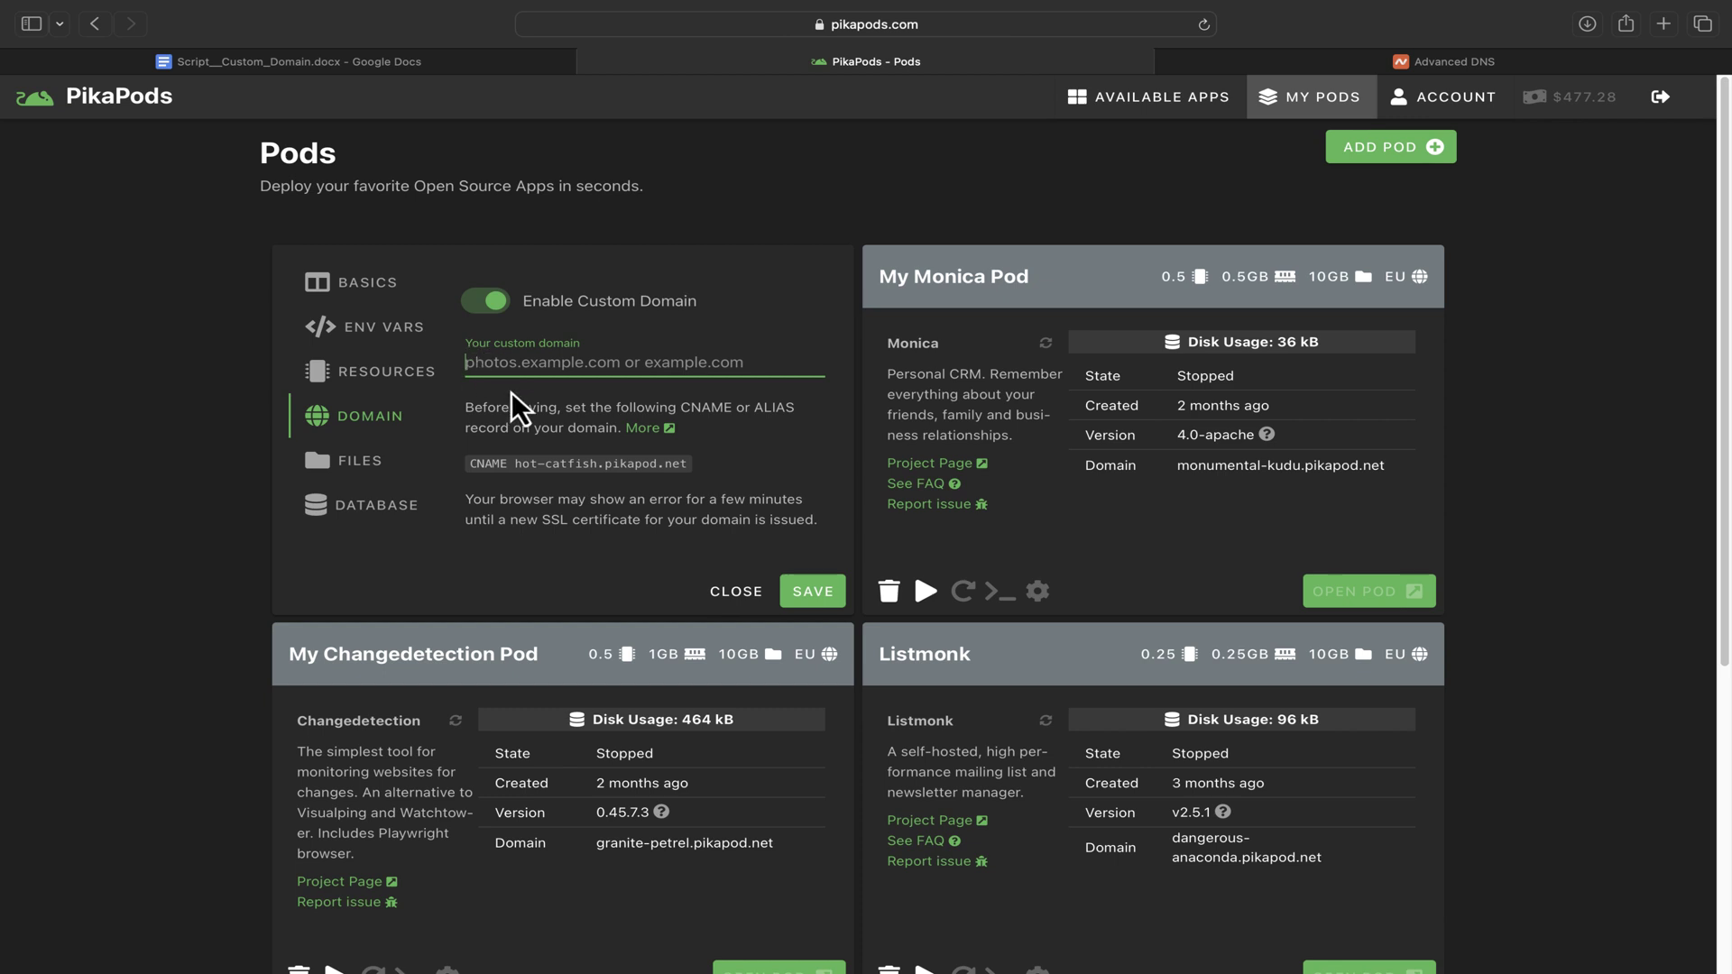
type("blog.awesomeapp.online")
left_click_drag(688, 463, 516, 467)
key("super+c")
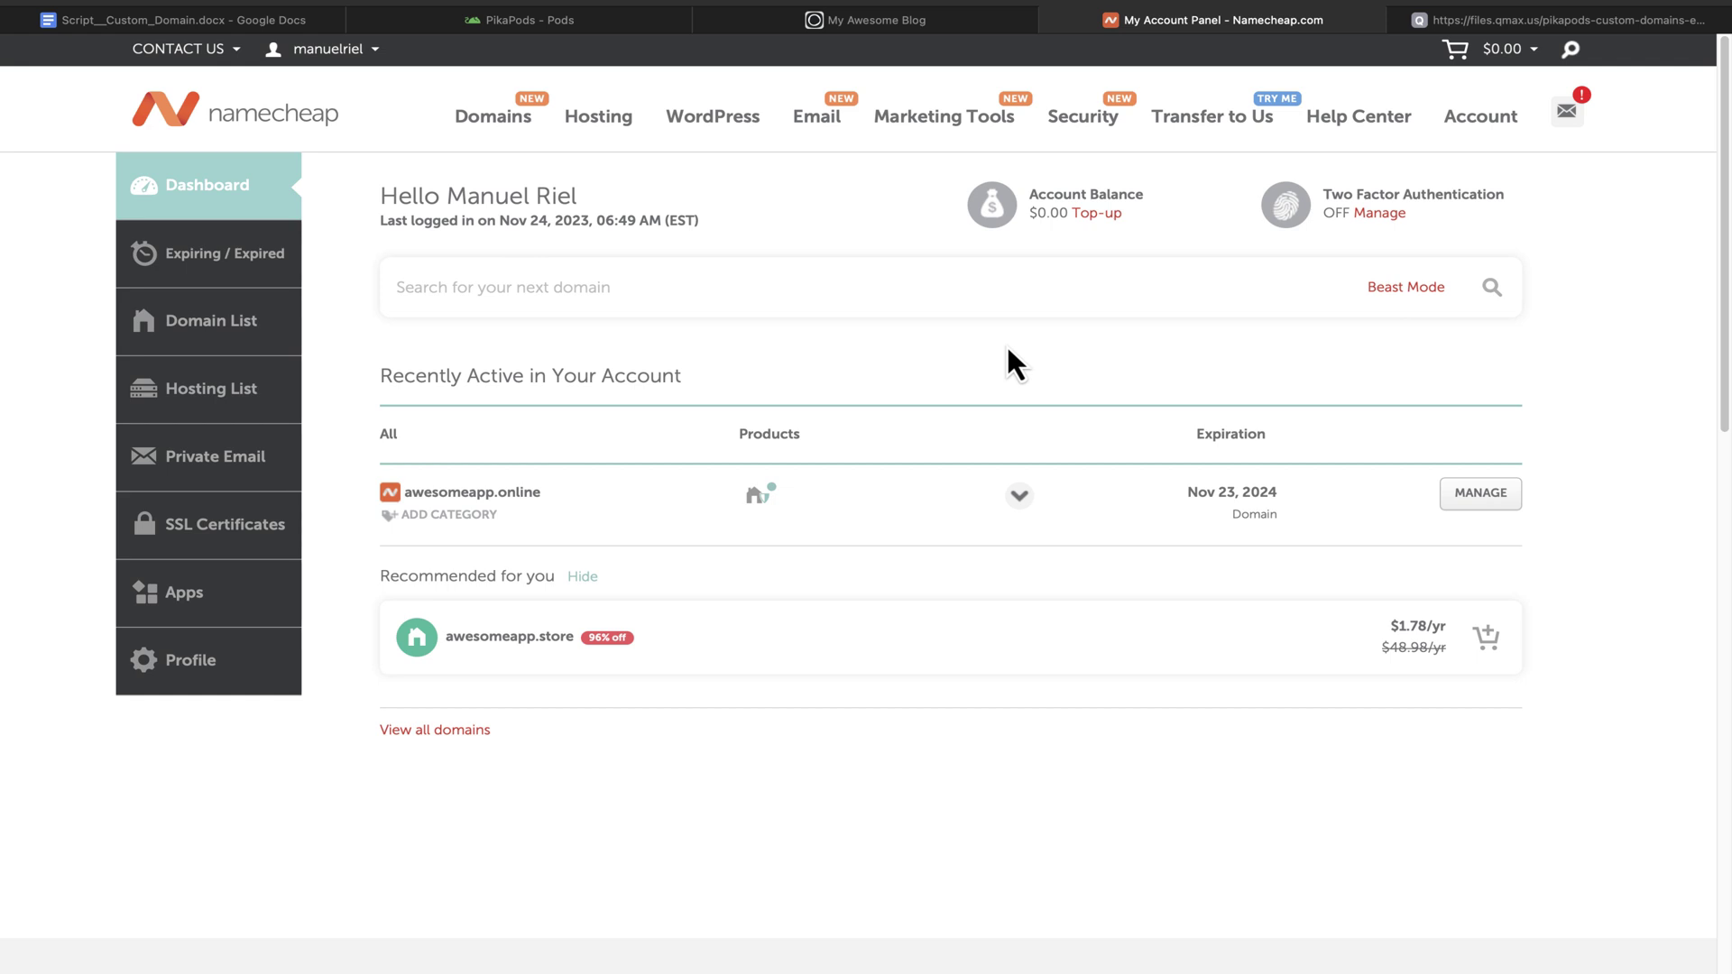
Add and save a CNAME record on awesomeapp.online with host blog pointing to hot-catfish.pikapod.net
left_click(1480, 493)
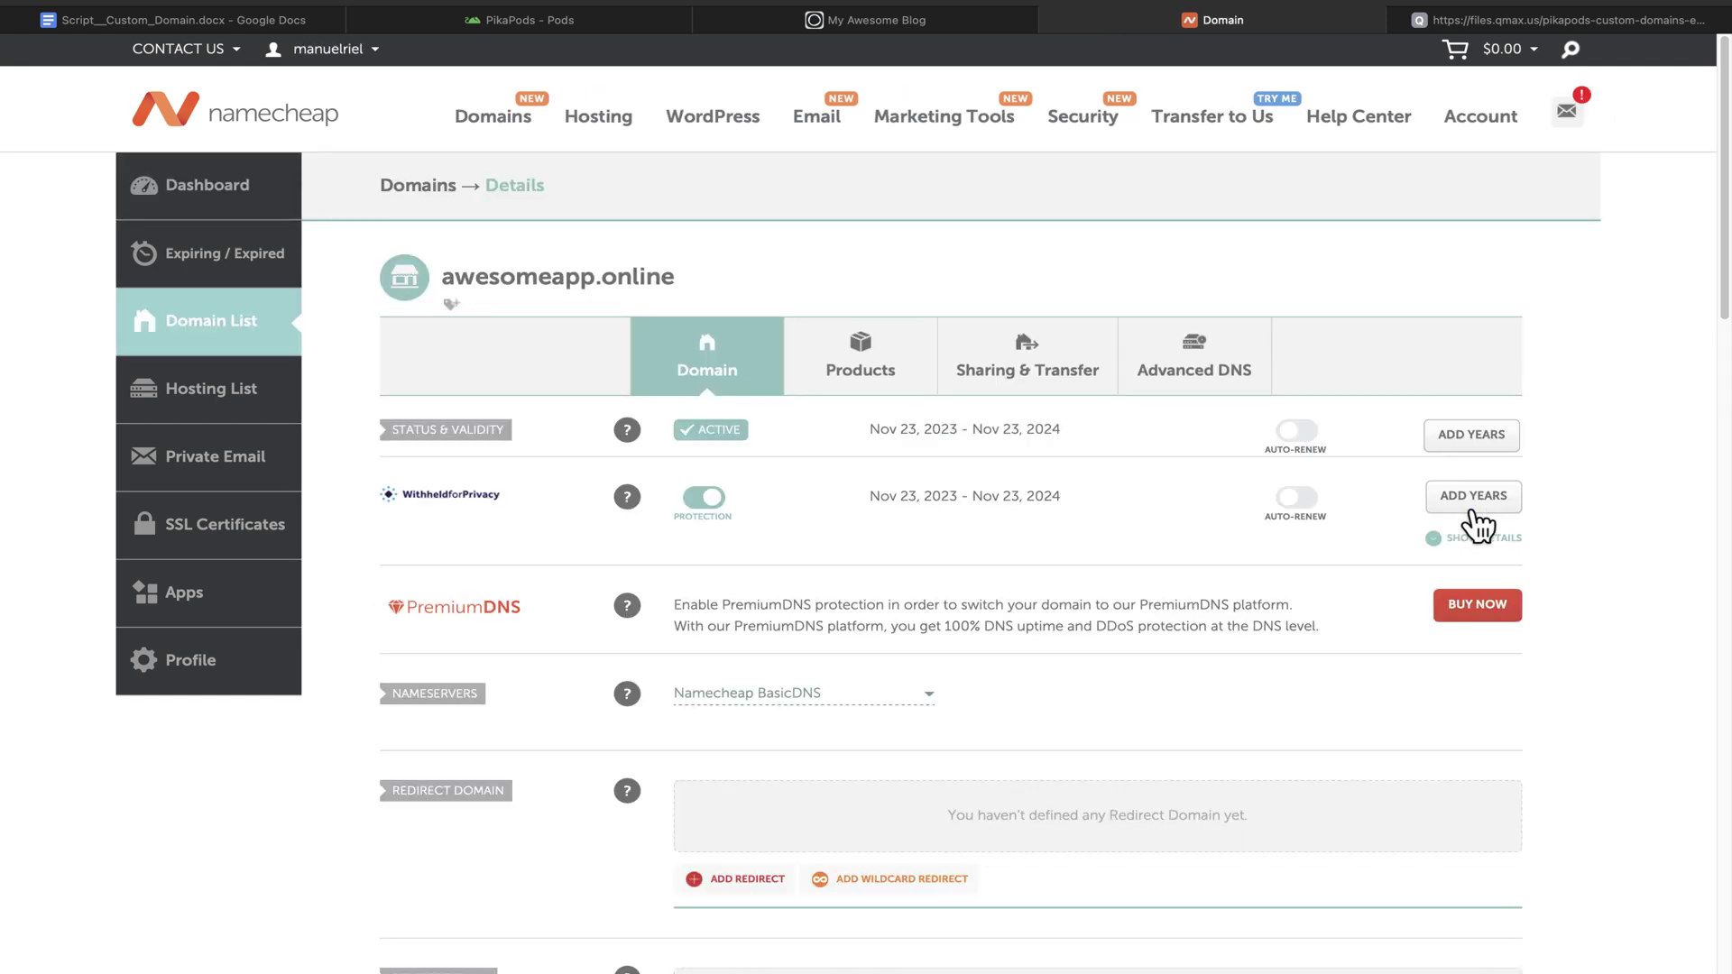
left_click(1204, 379)
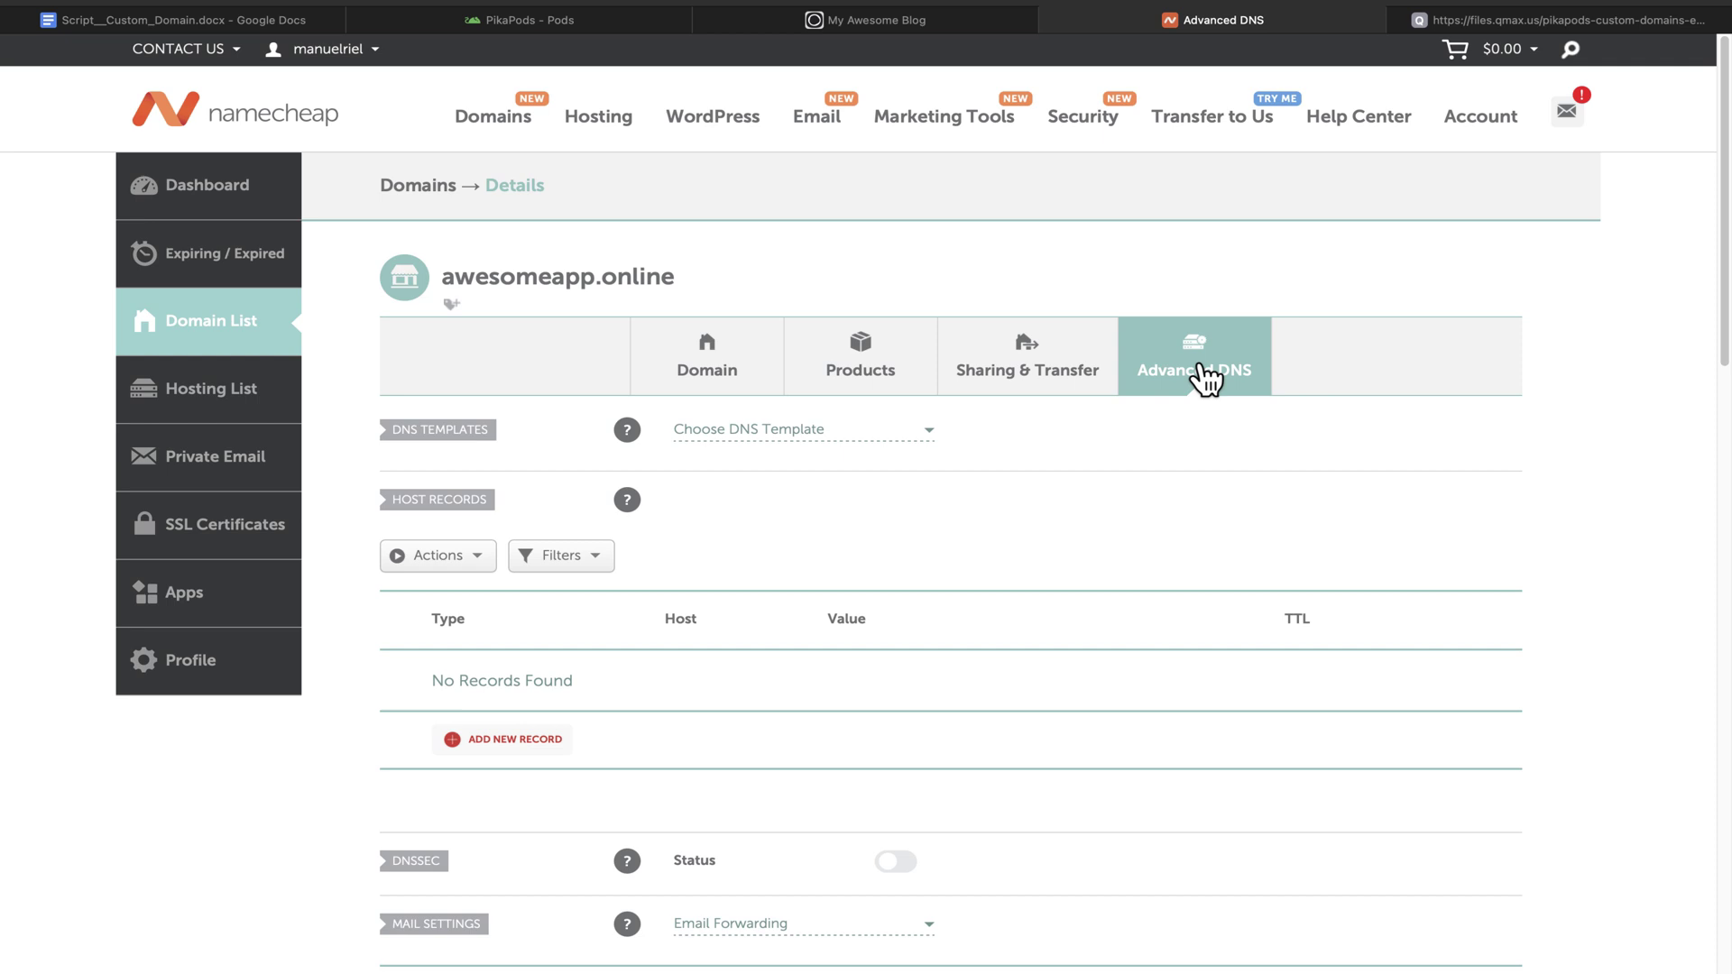
left_click(525, 848)
scroll(523, 749, "down", 4)
scroll(554, 432, "down", 3)
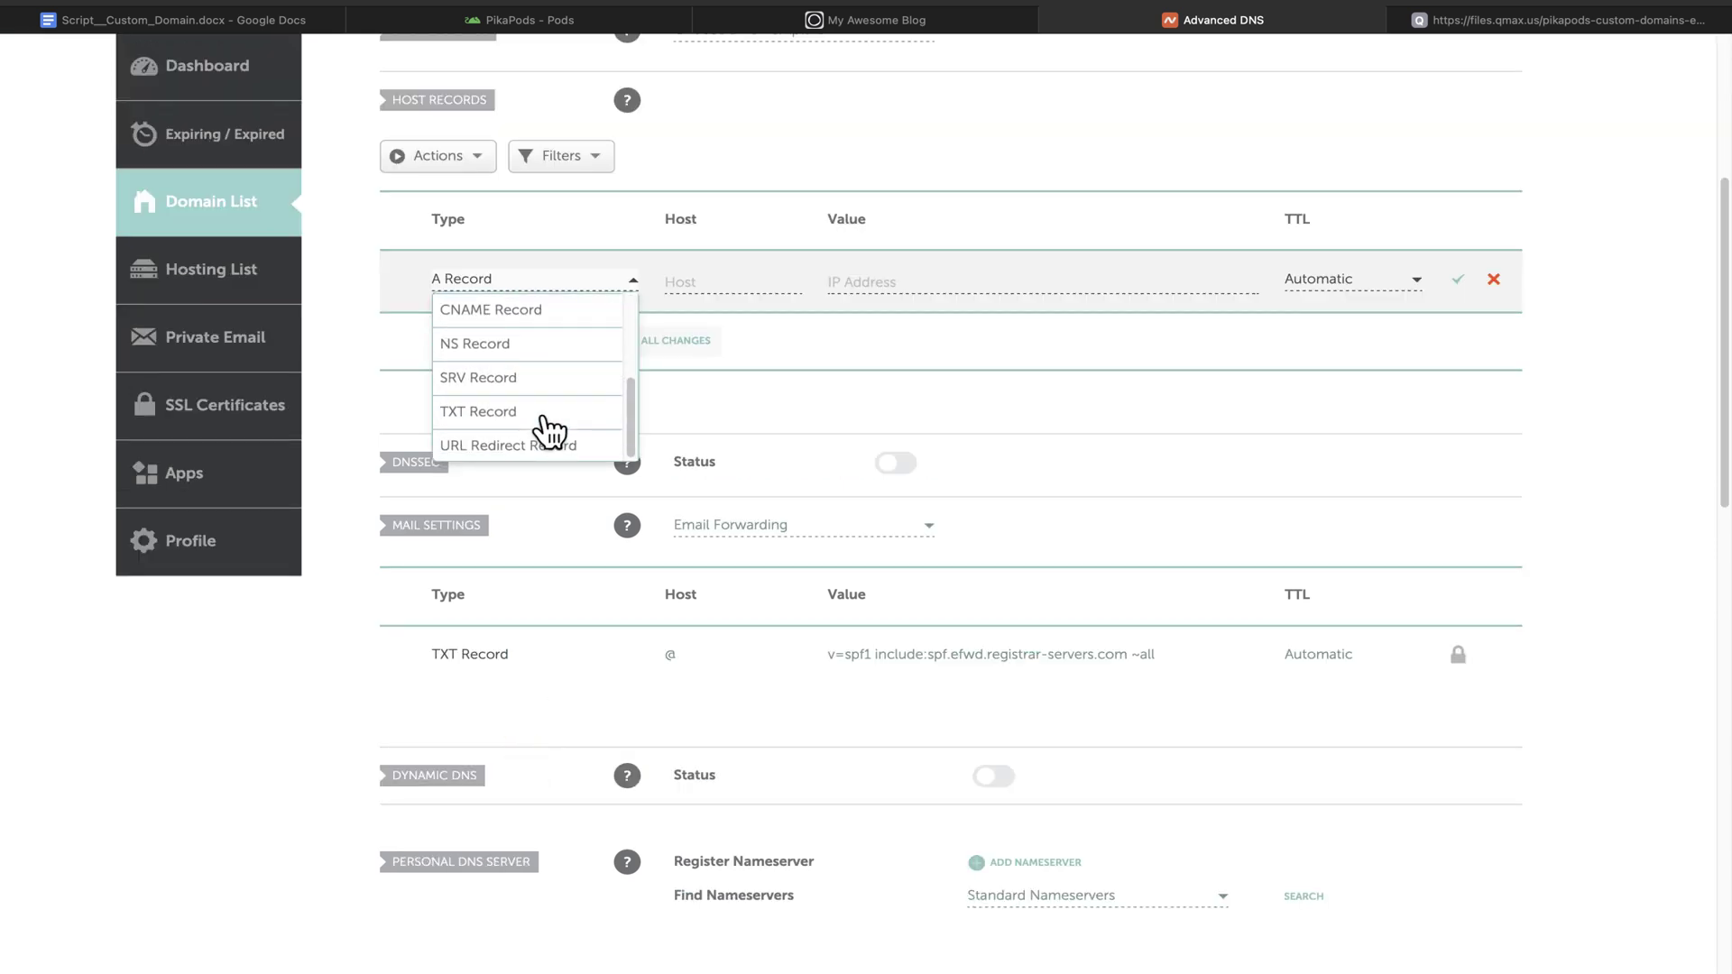
left_click(540, 306)
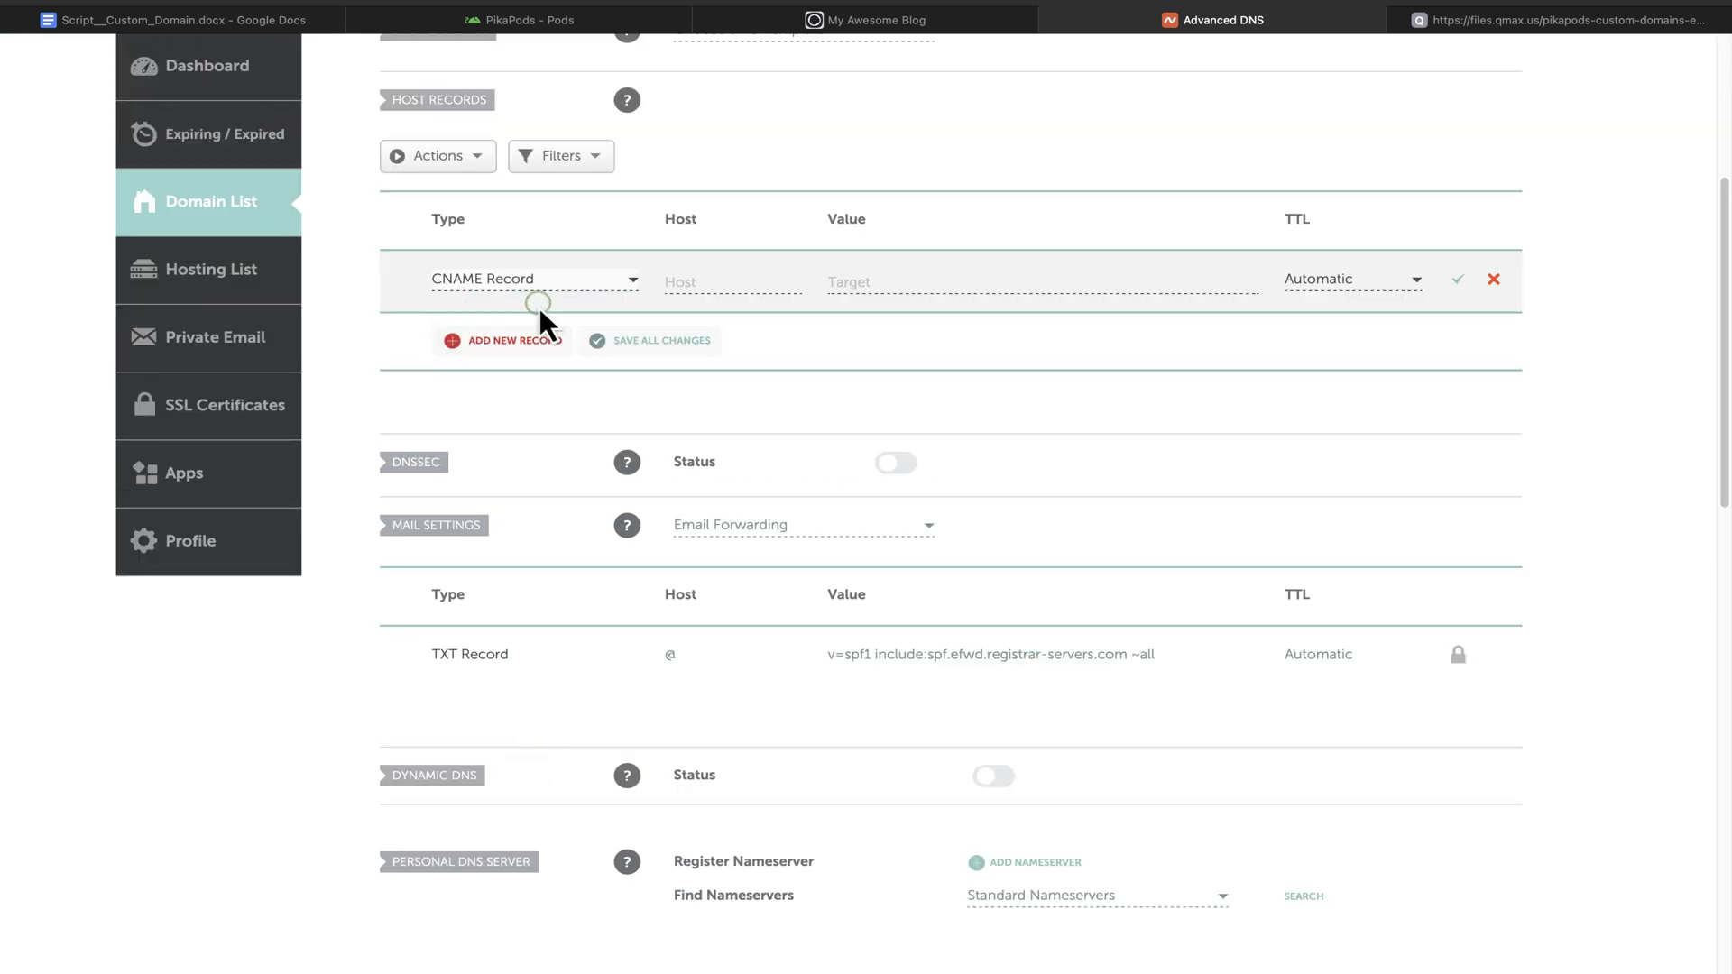
type("blog")
key("super+v")
left_click(1458, 282)
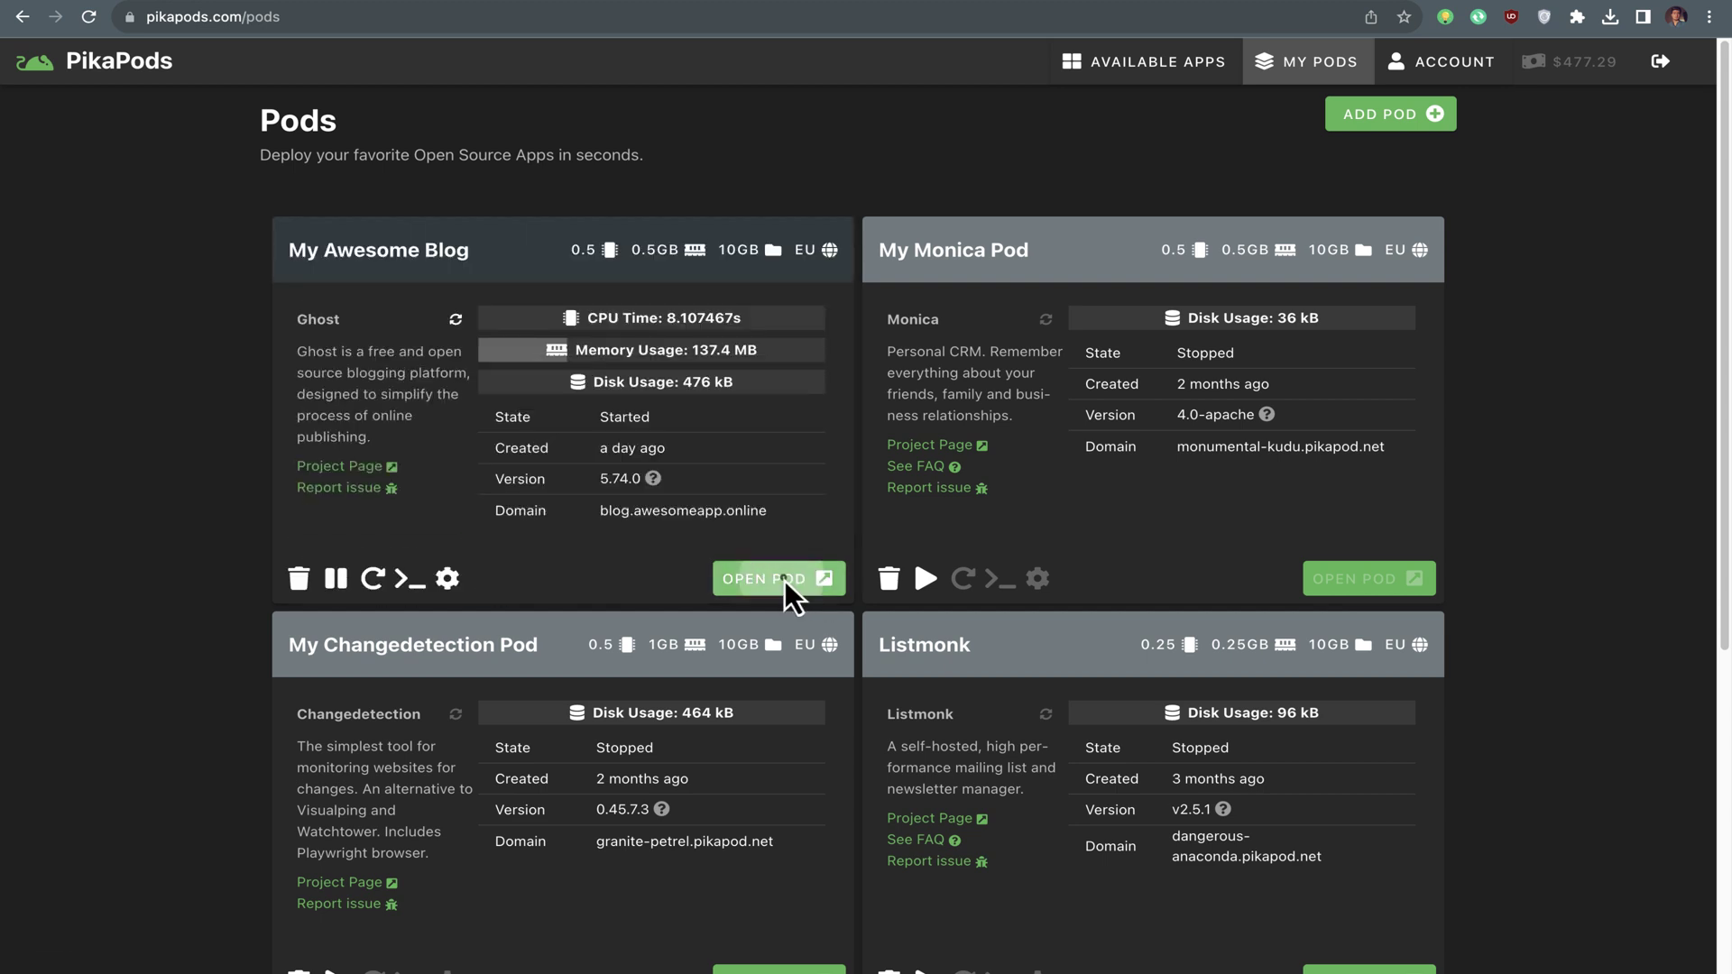
Open the pod and confirm the address bar shows blog.awesomeapp.online
left_click(785, 582)
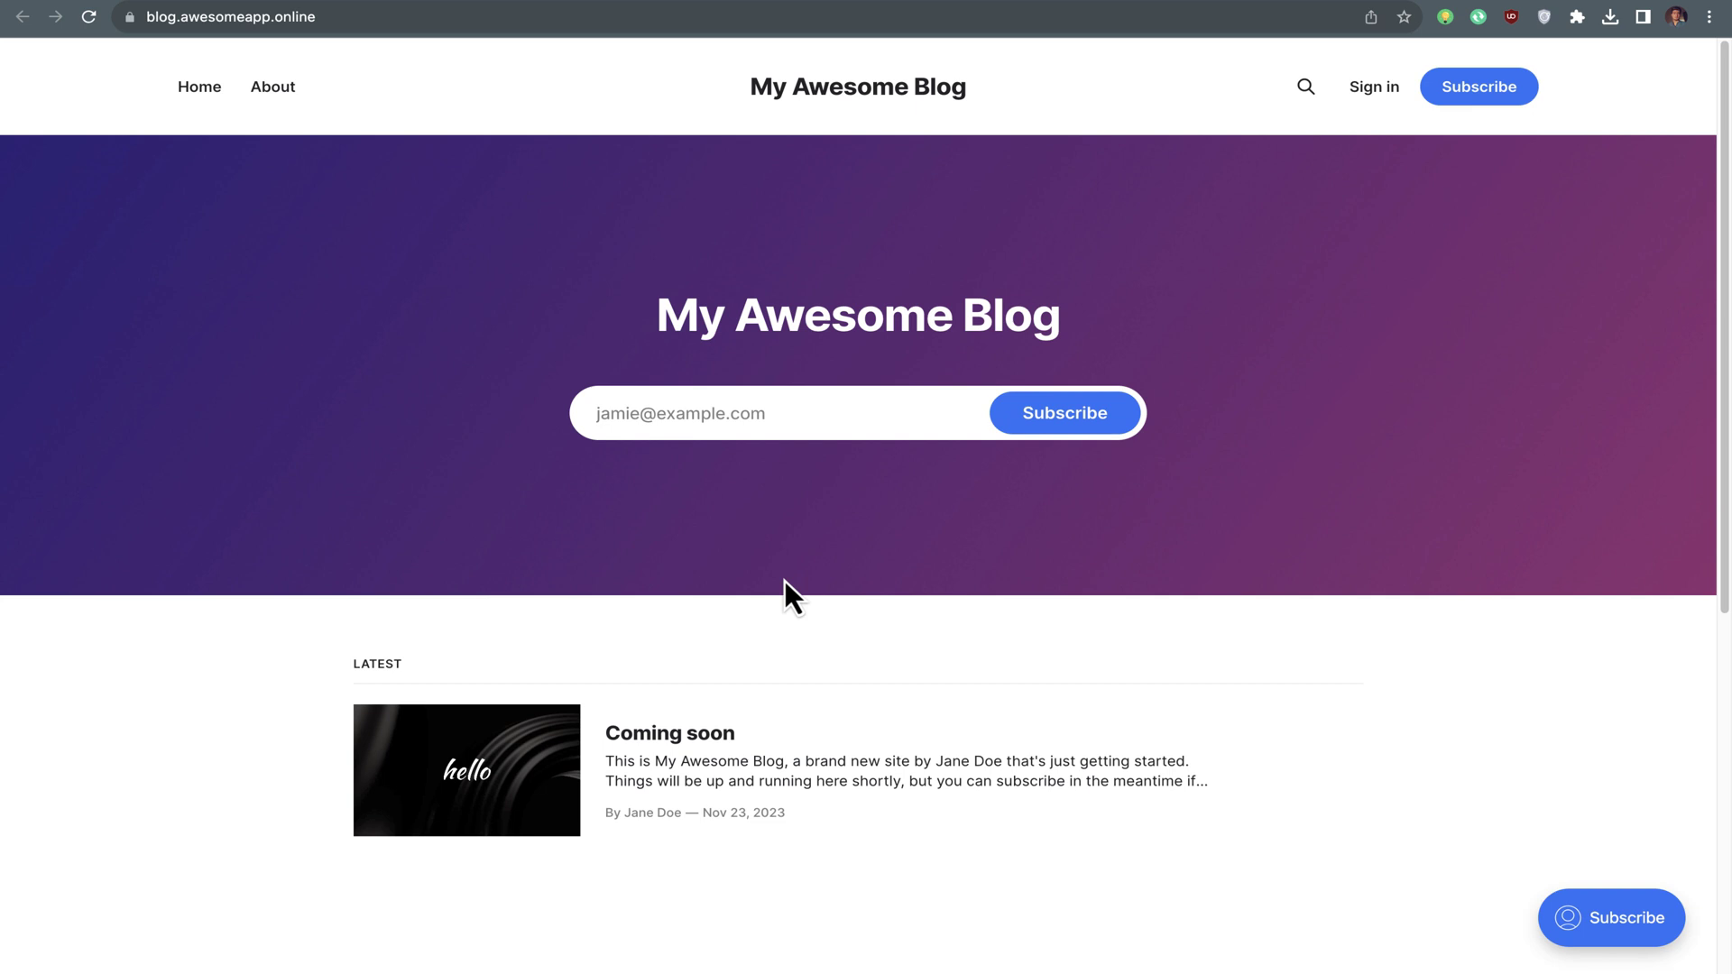
left_click(325, 17)
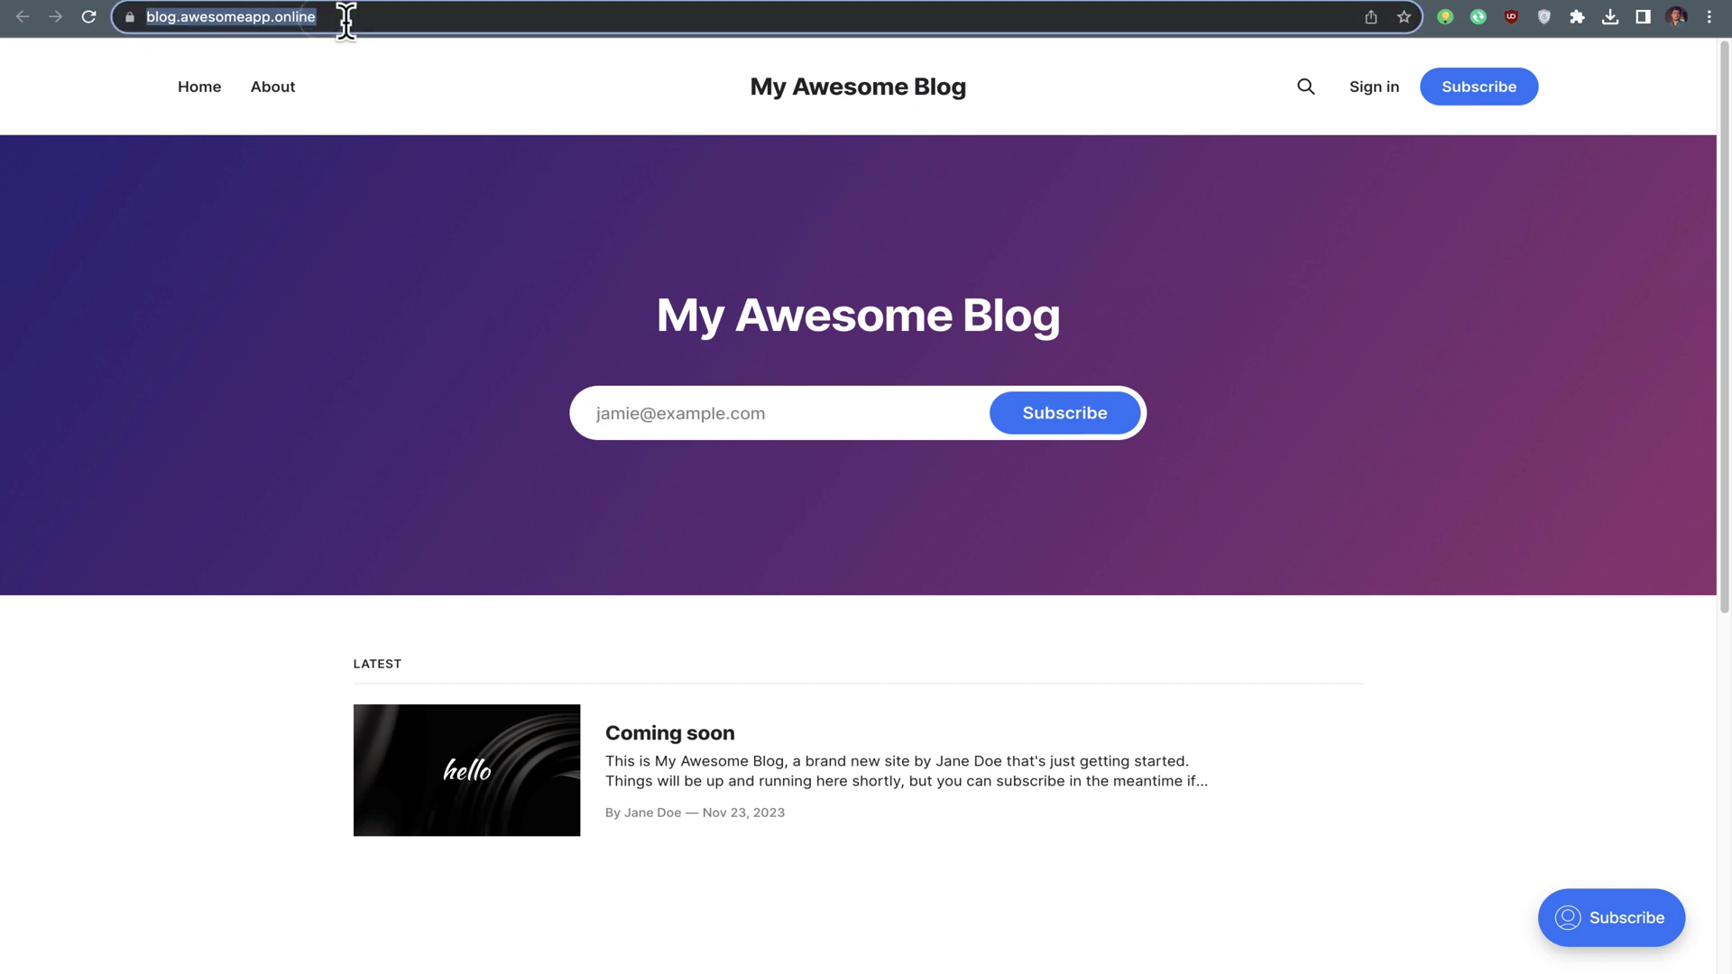